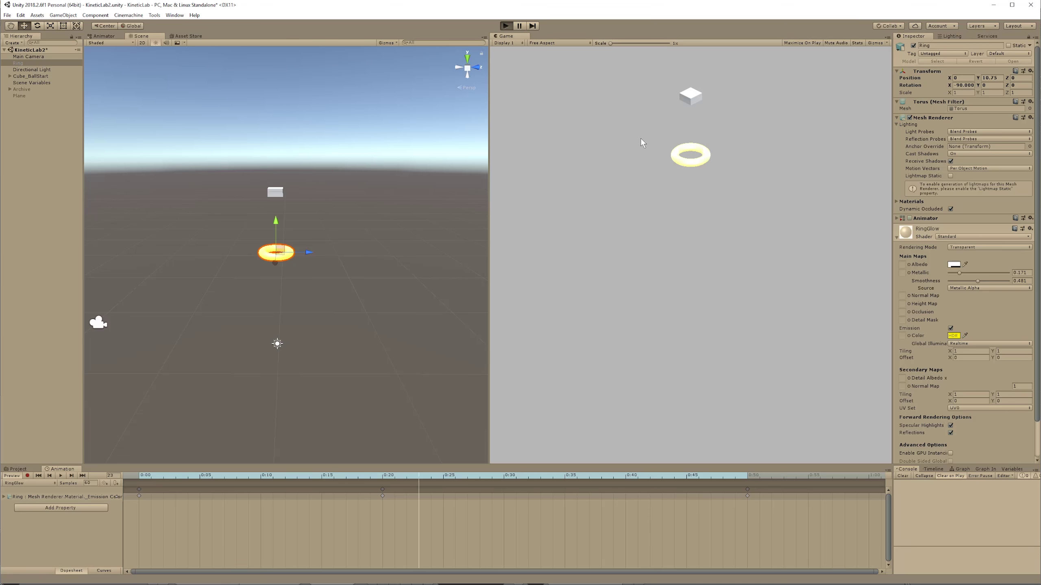
# - Enter Play mode with Ctrl+P to watch the sphere drop through the glowing ring
pyautogui.hotkey('ctrl', 'p')
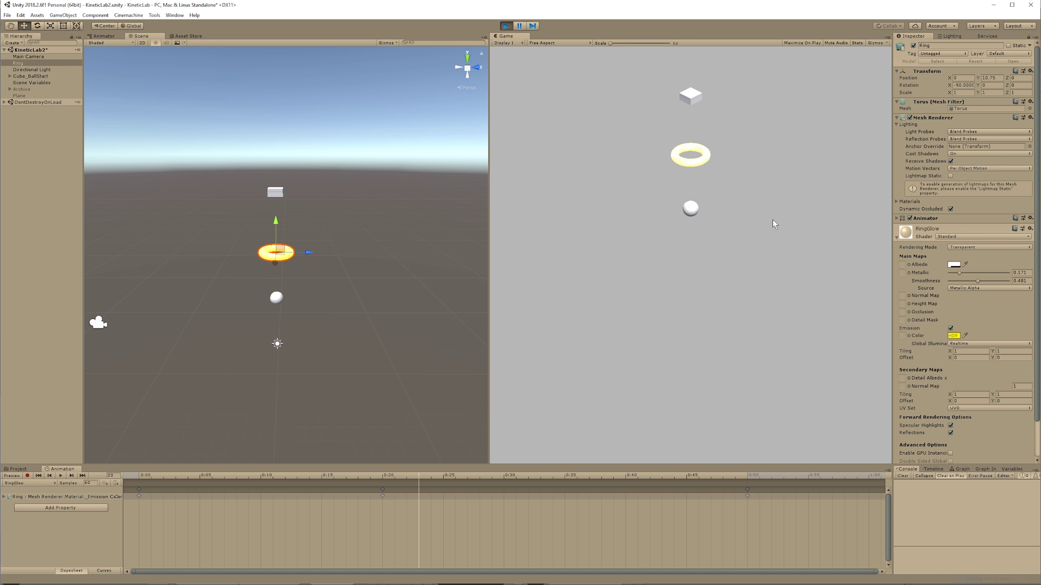
# - Stop Play mode and select the RingGlow clip in the Assets/Animation folder
pyautogui.click(506, 26)
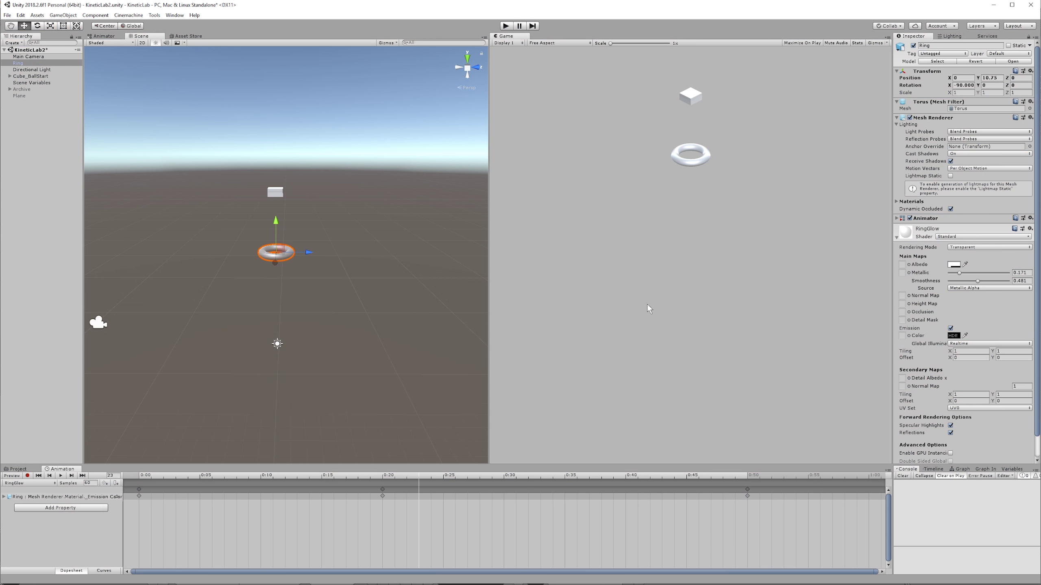
pyautogui.click(18, 469)
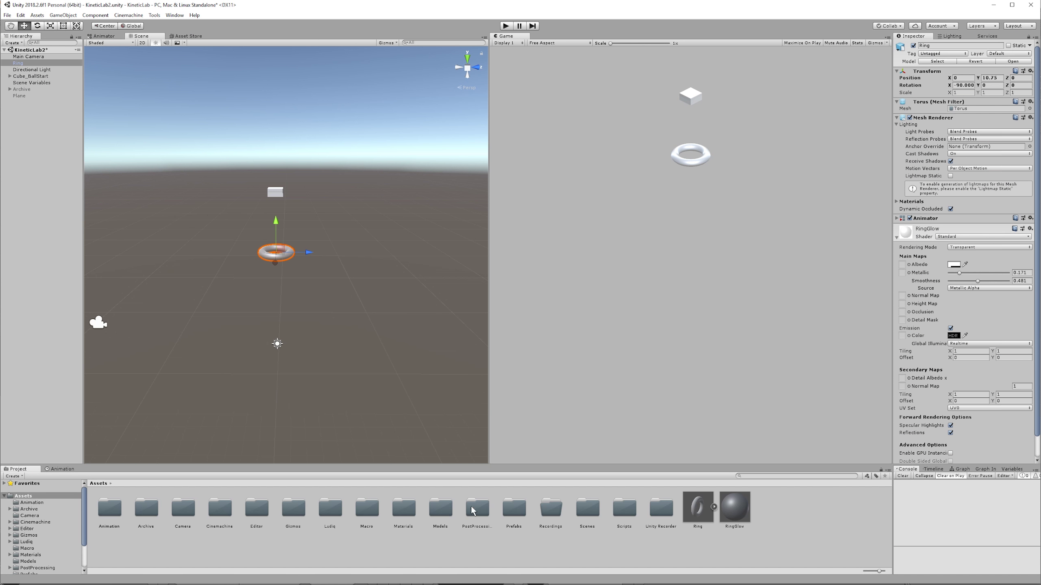
pyautogui.click(111, 513)
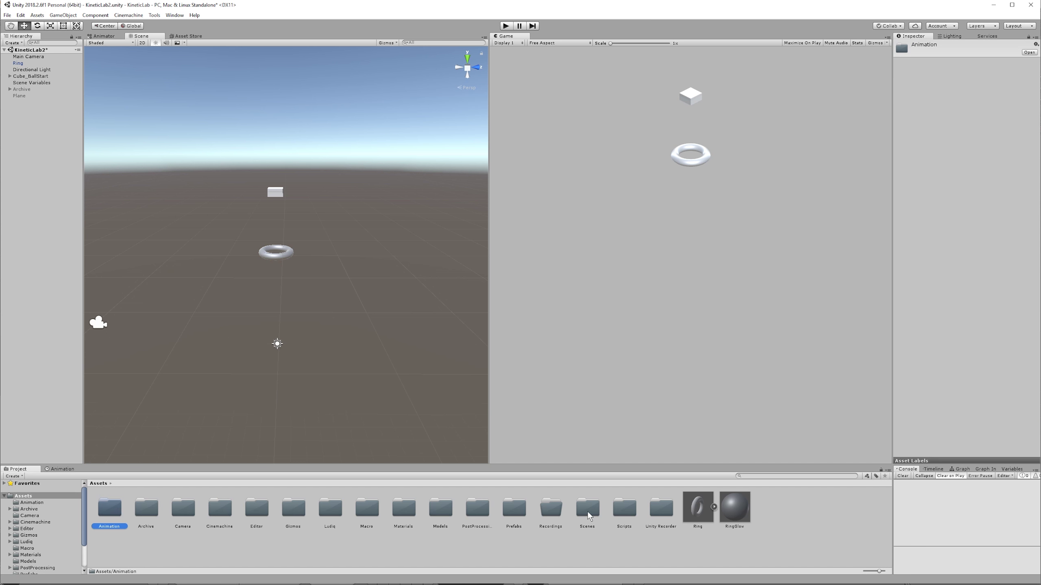
pyautogui.doubleClick(107, 508)
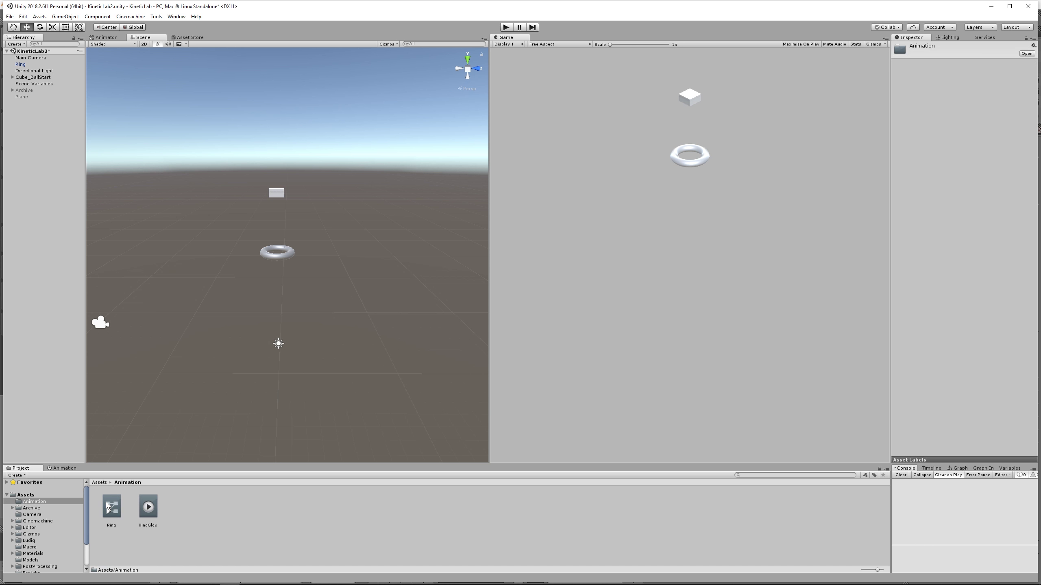
pyautogui.click(148, 510)
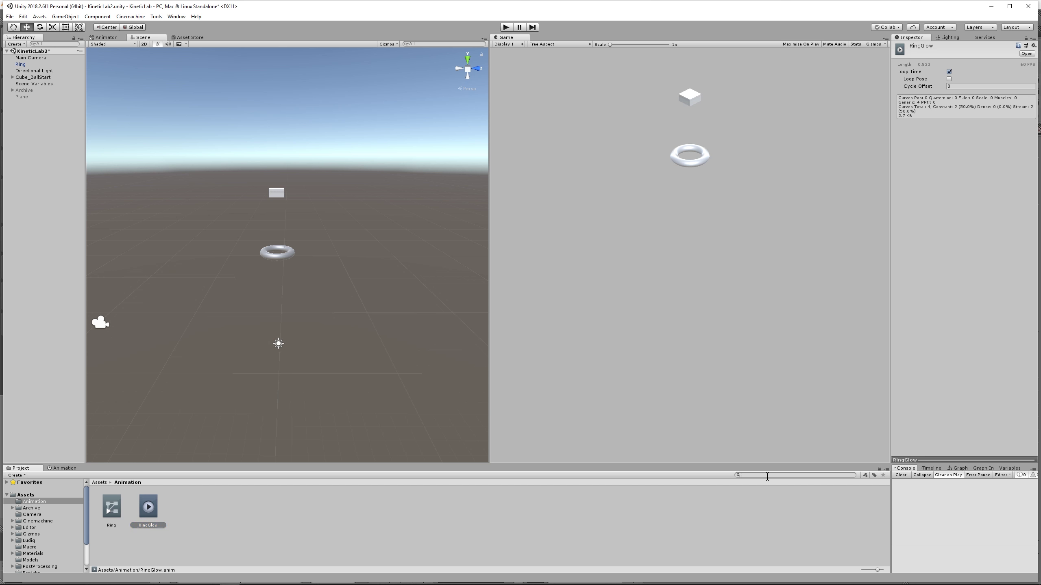
# - Search assets for 'ring glow', then switch off the RingGlow clip's Loop Time
pyautogui.write('ring glow')
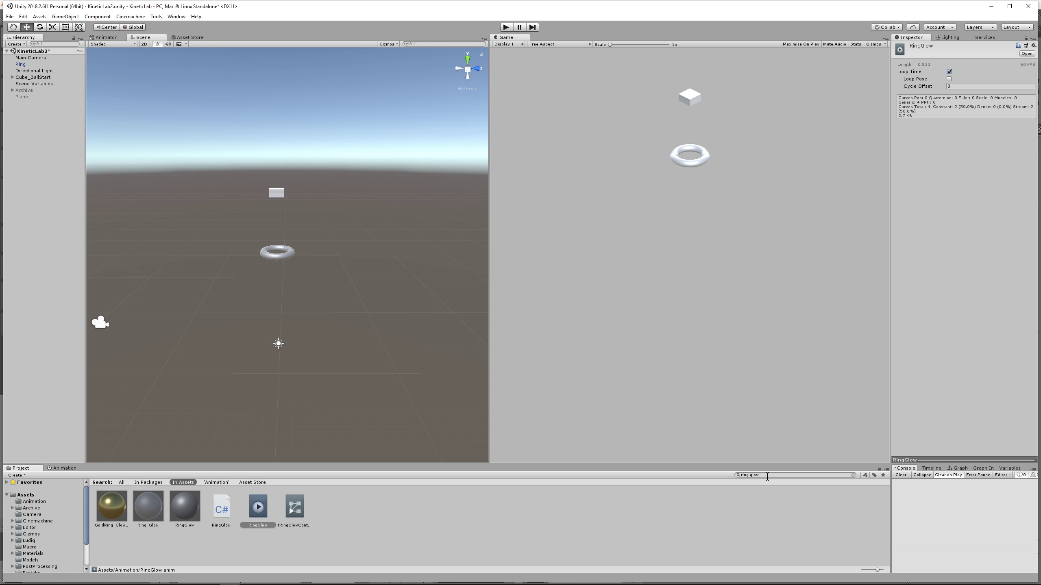
pyautogui.press('BackSpace')
pyautogui.press('BackSpace')
pyautogui.press('BackSpace')
pyautogui.press('BackSpace')
pyautogui.press('BackSpace')
pyautogui.press('BackSpace')
pyautogui.press('BackSpace')
pyautogui.press('BackSpace')
pyautogui.press('BackSpace')
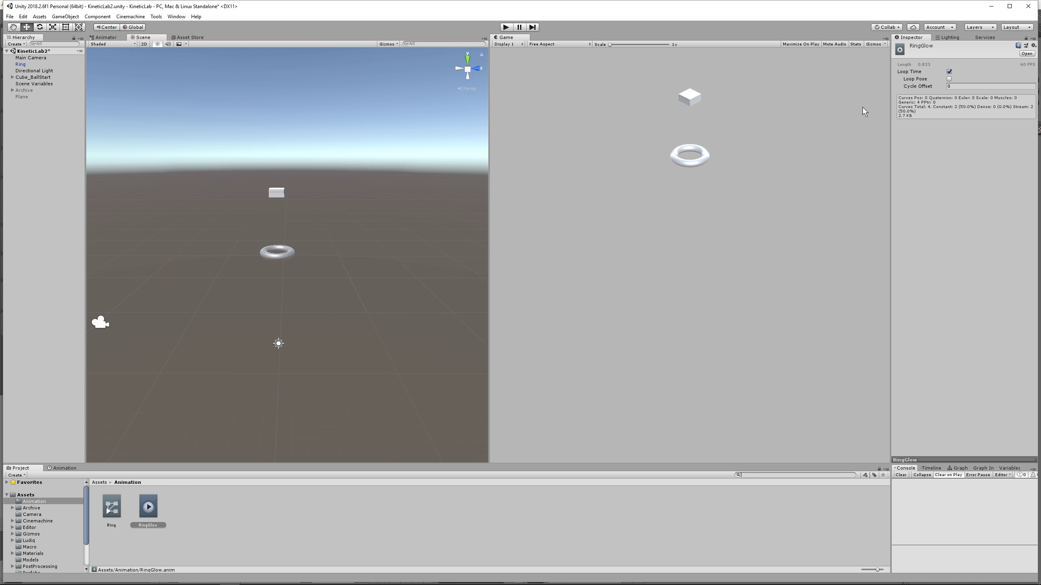
pyautogui.click(949, 72)
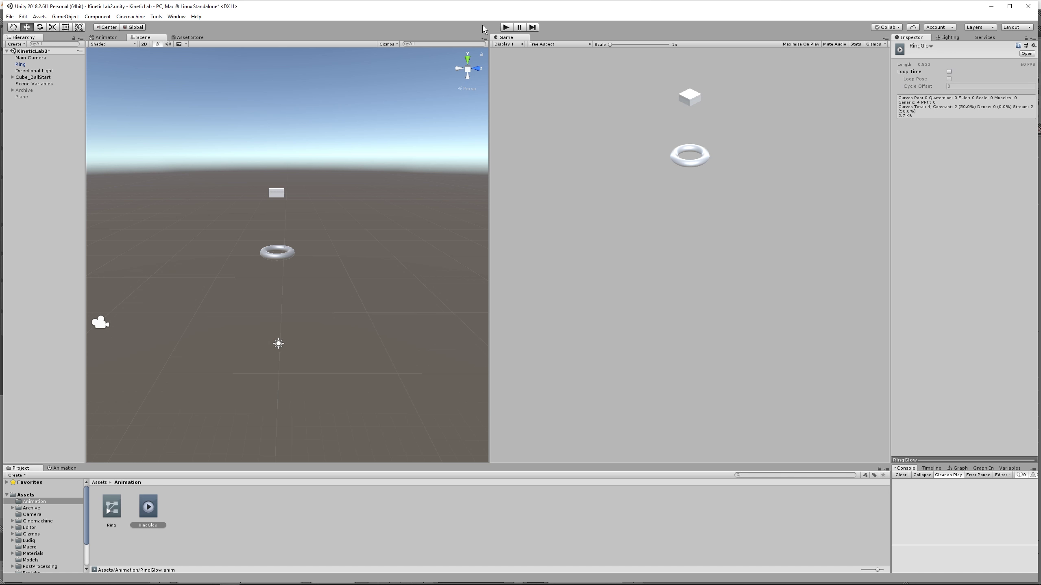
# - Test-run the scene with the non-looping RingGlow clip, then stop it
pyautogui.click(505, 28)
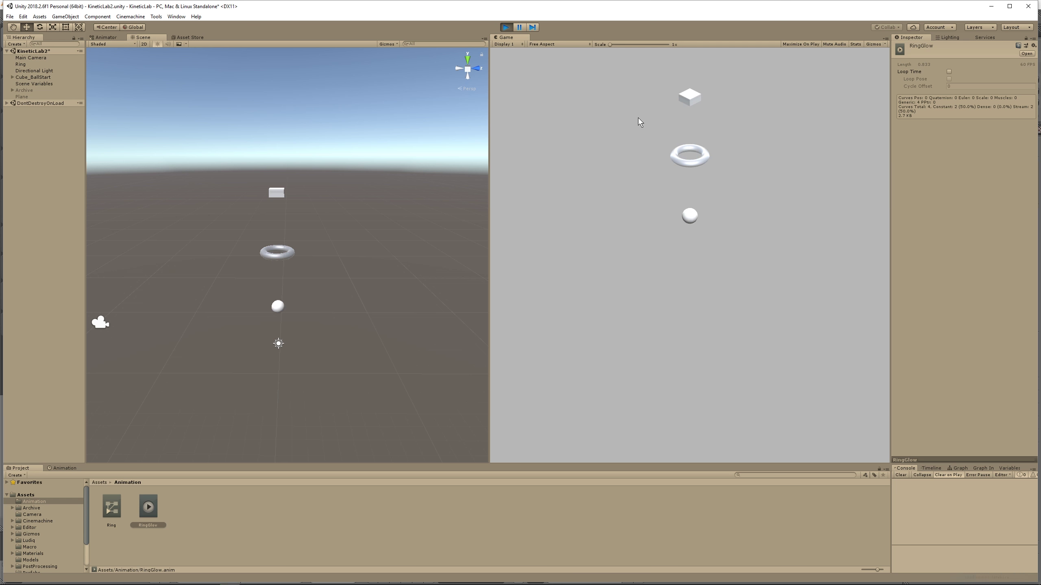
pyautogui.click(505, 28)
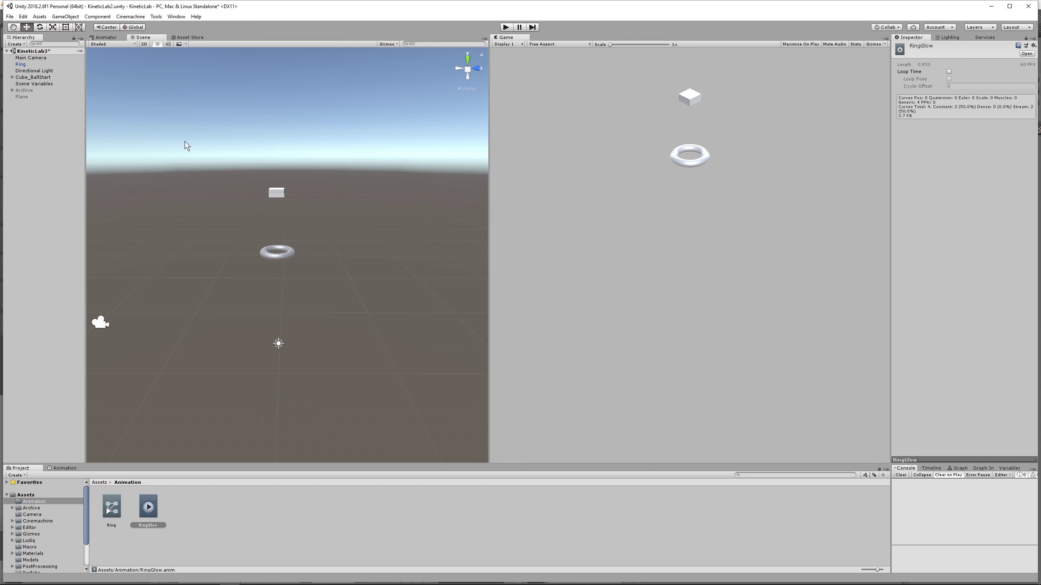
# - Show the Ring controller in the Animator and place the RingGlow state right of Entry
pyautogui.click(108, 37)
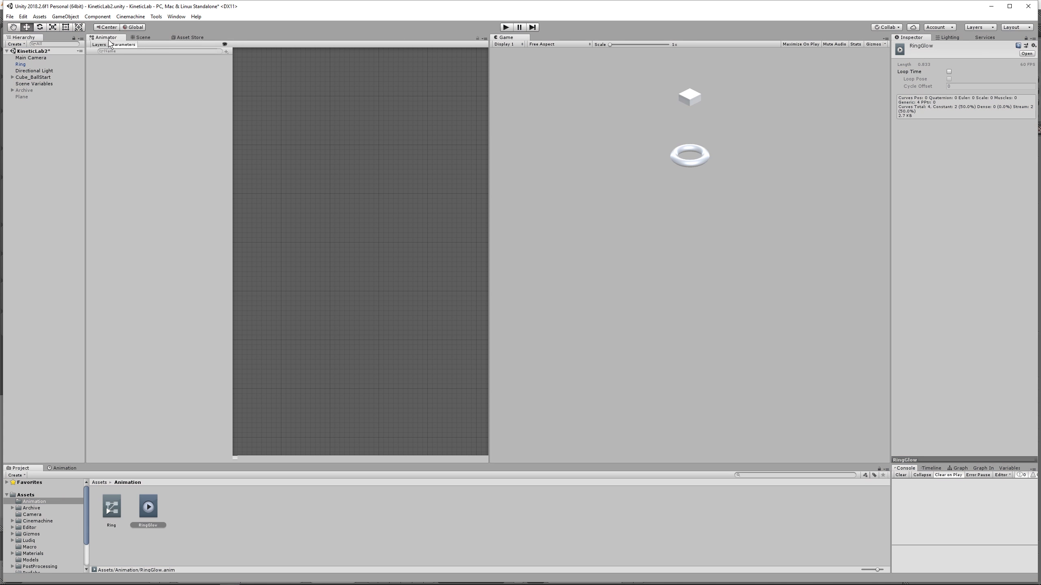
pyautogui.click(104, 506)
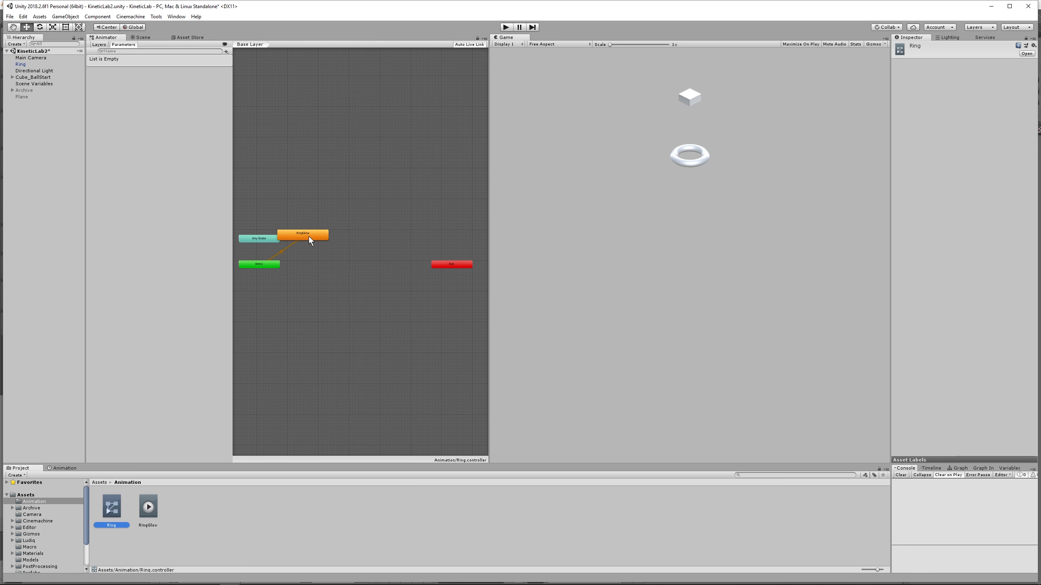
pyautogui.moveTo(310, 238); pyautogui.dragTo(336, 268)
pyautogui.scroll(4, 312, 308)
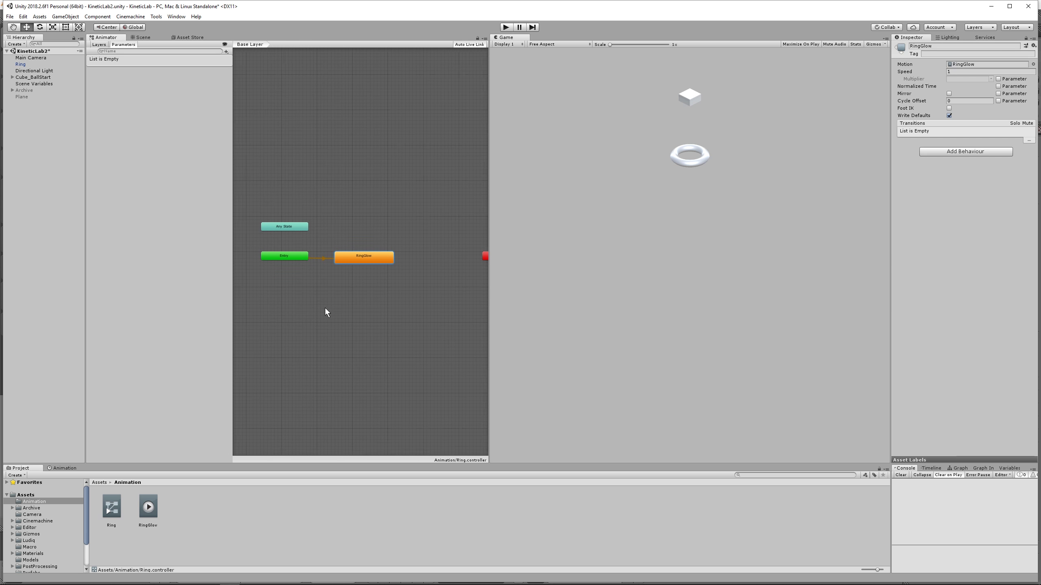
pyautogui.moveTo(372, 250); pyautogui.dragTo(374, 264, button='middle')
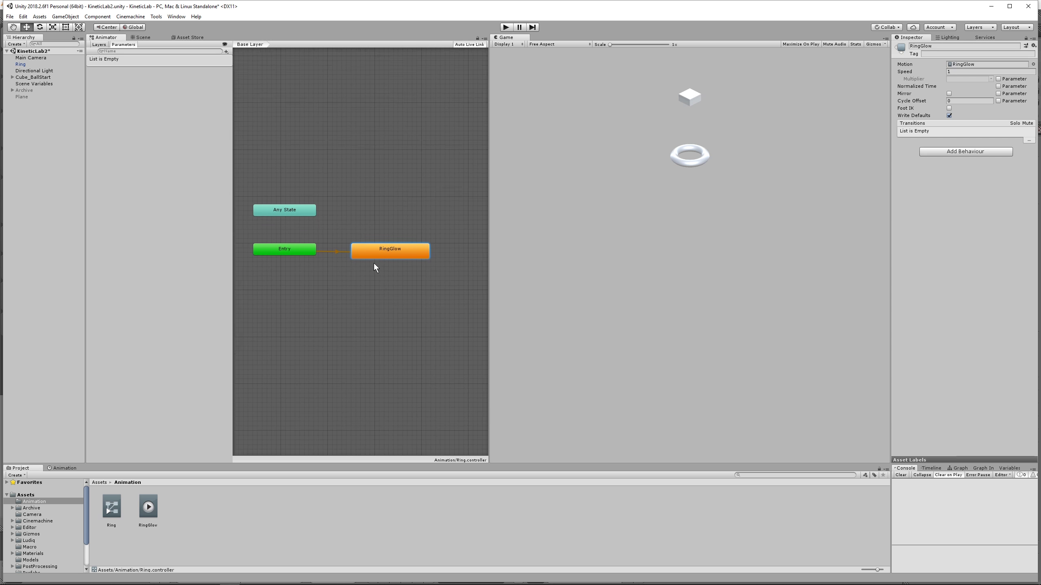
# - Select the Ring object and narrow the Animator's parameters panel
pyautogui.click(25, 495)
pyautogui.click(20, 64)
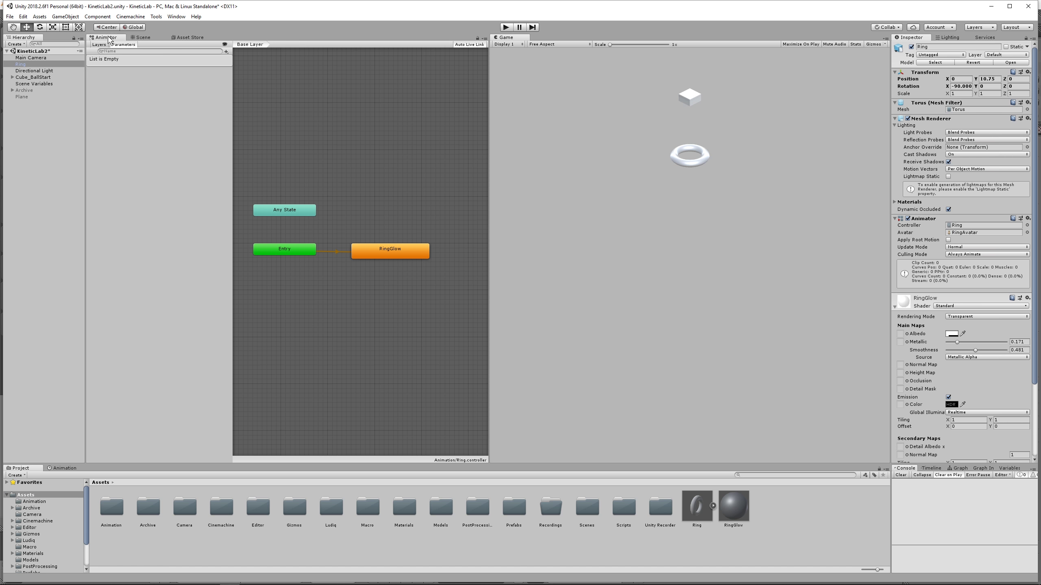
pyautogui.moveTo(232, 164); pyautogui.dragTo(164, 164)
pyautogui.click(176, 16)
pyautogui.moveTo(190, 139)
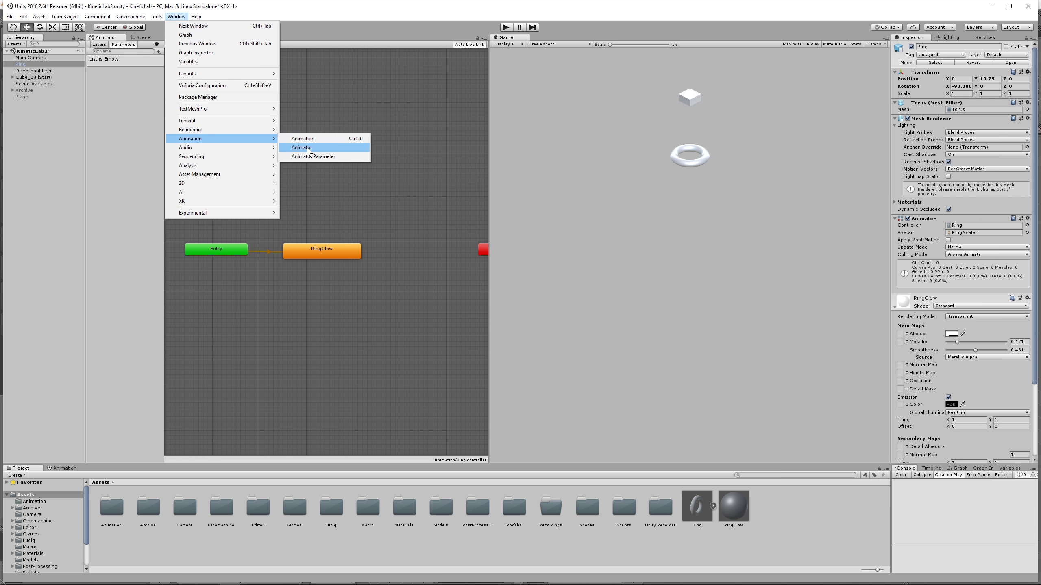
# - Open the RingGlow keyframe timeline, scrub to preview the glow, and nudge the RingGlow state
pyautogui.click(65, 469)
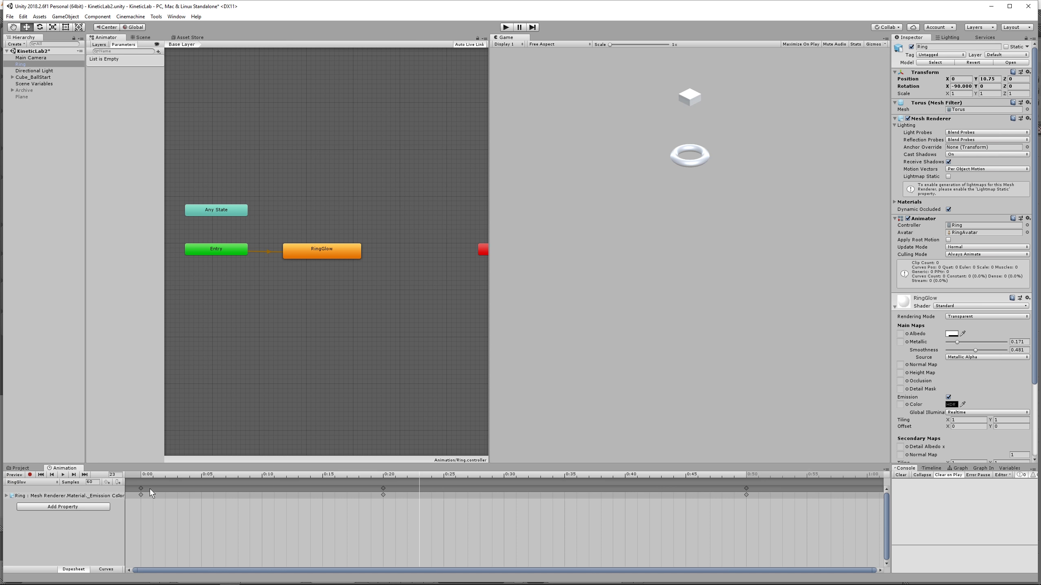
pyautogui.moveTo(159, 474); pyautogui.dragTo(100, 465)
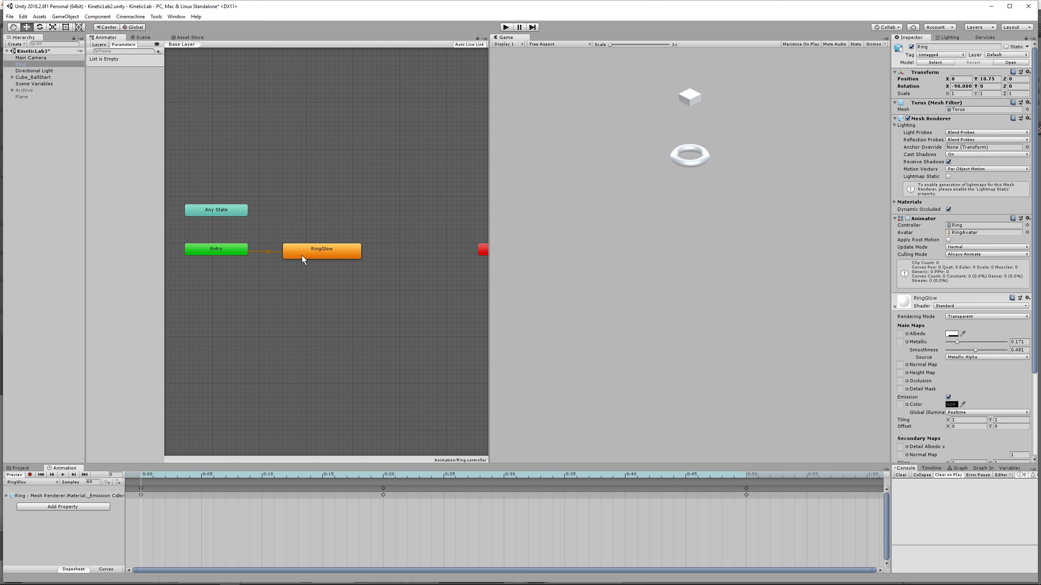
pyautogui.moveTo(302, 255); pyautogui.dragTo(288, 250)
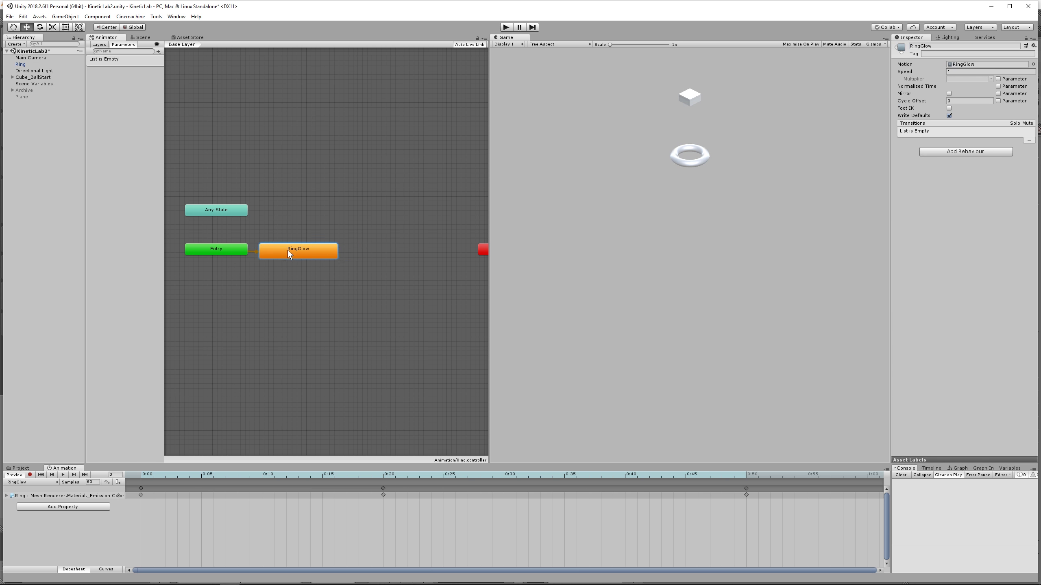
pyautogui.moveTo(309, 283); pyautogui.dragTo(333, 283, button='middle')
# - Test-run the scene, then move the RingGlow state lower and right of Entry
pyautogui.hotkey('ctrl', 'p')
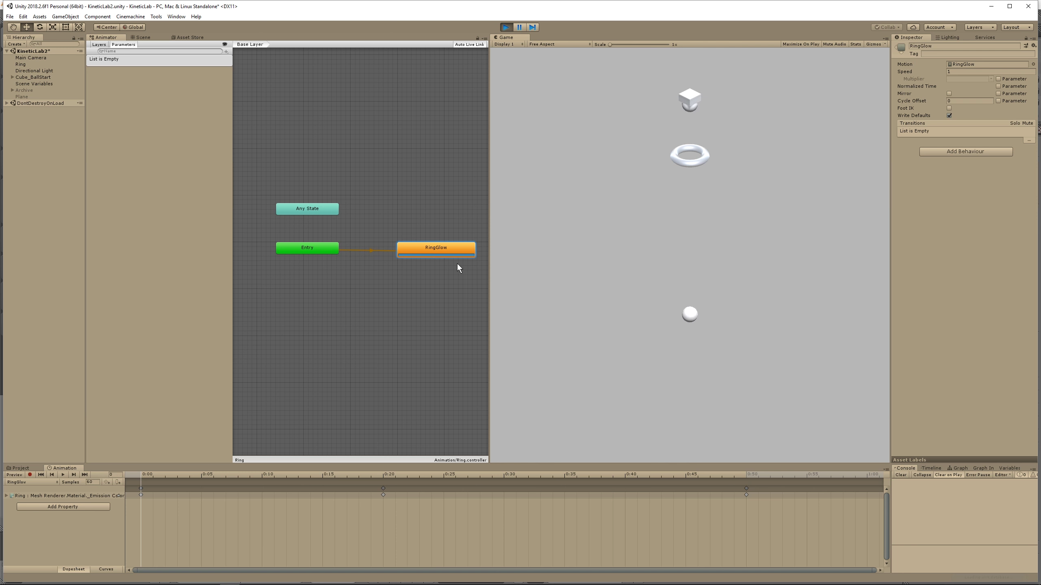
pyautogui.hotkey('ctrl', 'p')
pyautogui.moveTo(233, 213); pyautogui.dragTo(193, 212)
pyautogui.moveTo(385, 243); pyautogui.dragTo(388, 289)
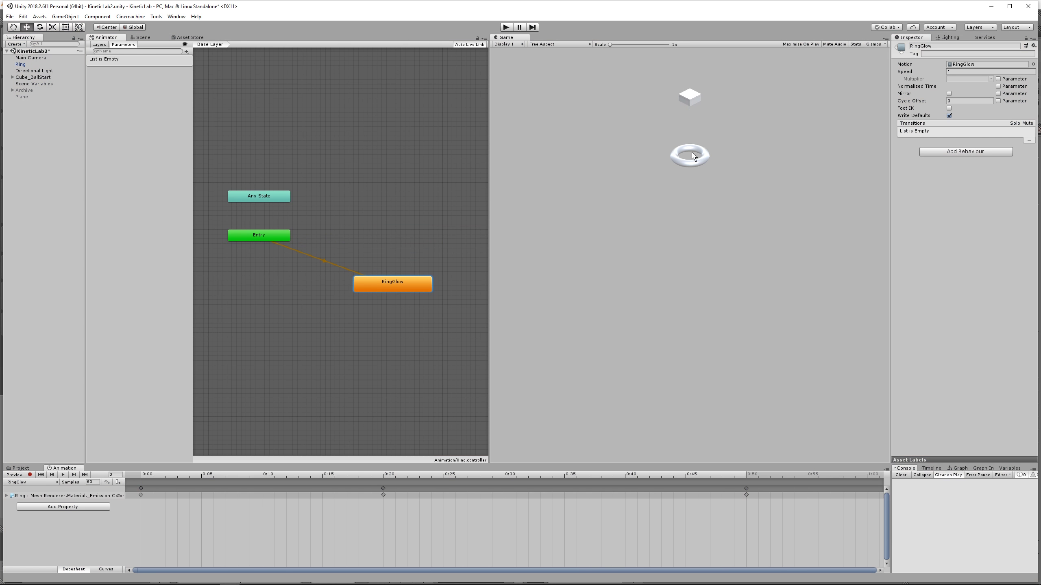
# - Add an empty New State to the Animator graph, aligned with Entry
pyautogui.rightClick(348, 224)
pyautogui.moveTo(363, 229)
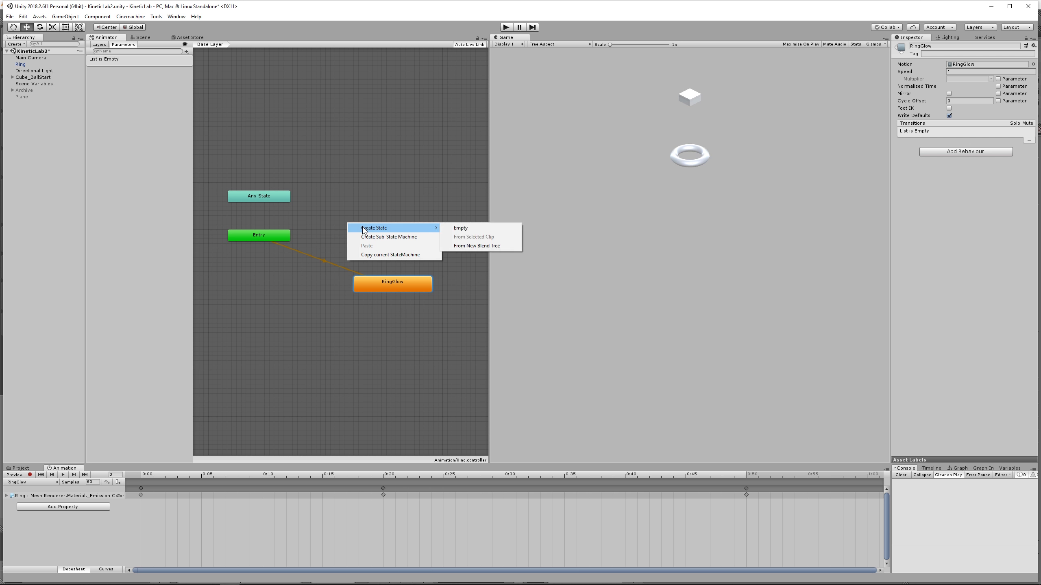
pyautogui.click(462, 228)
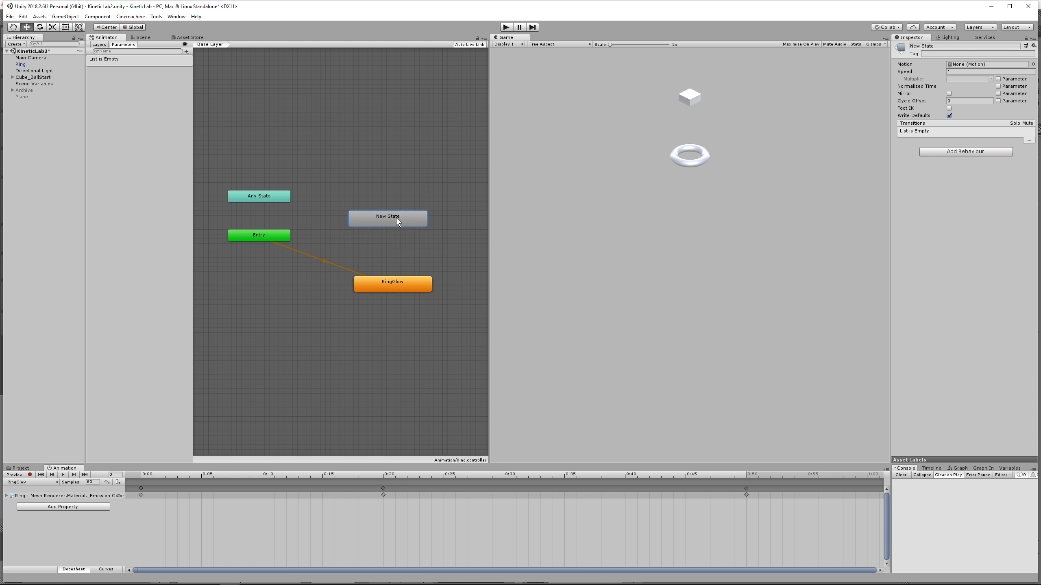
pyautogui.moveTo(396, 218); pyautogui.dragTo(396, 237)
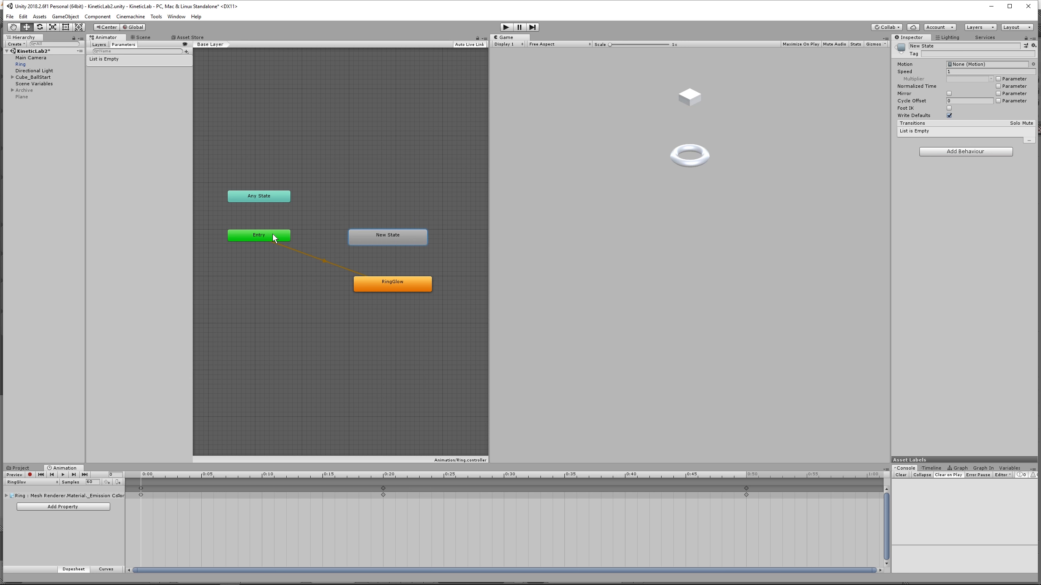
# - Set New State as the state machine's default state from Entry
pyautogui.rightClick(262, 234)
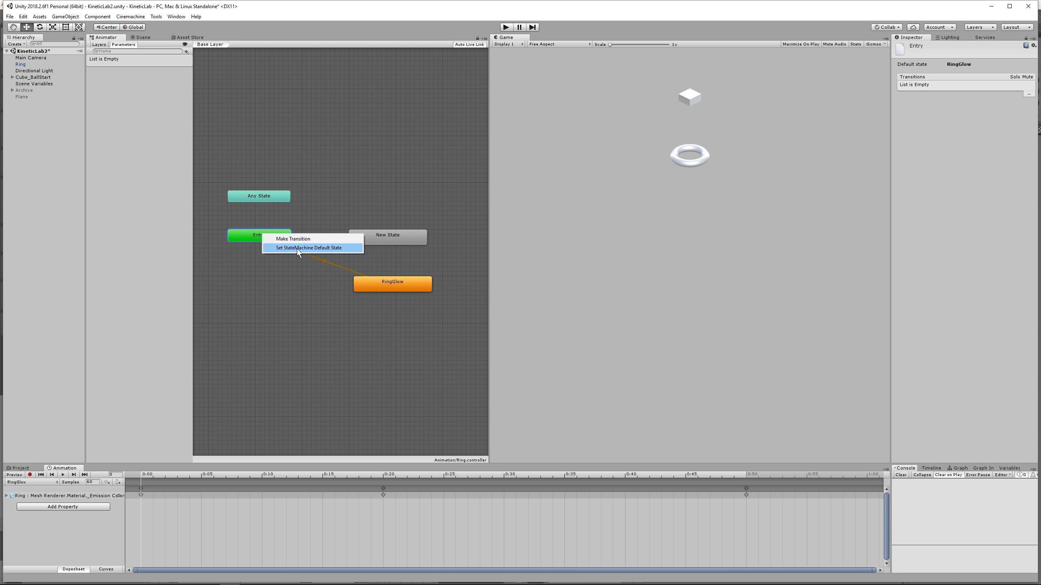
pyautogui.rightClick(245, 232)
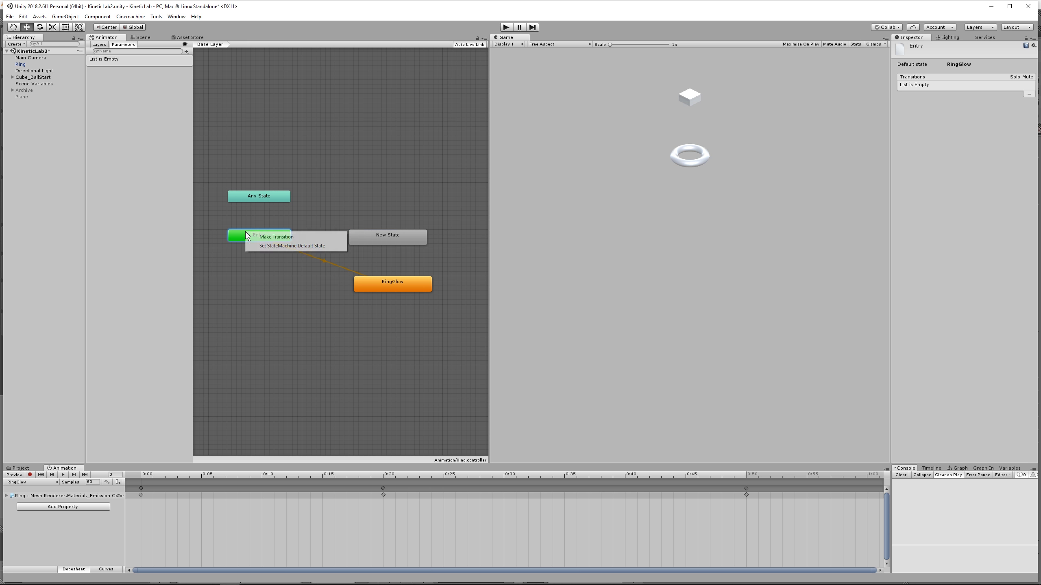
pyautogui.click(270, 246)
pyautogui.click(353, 240)
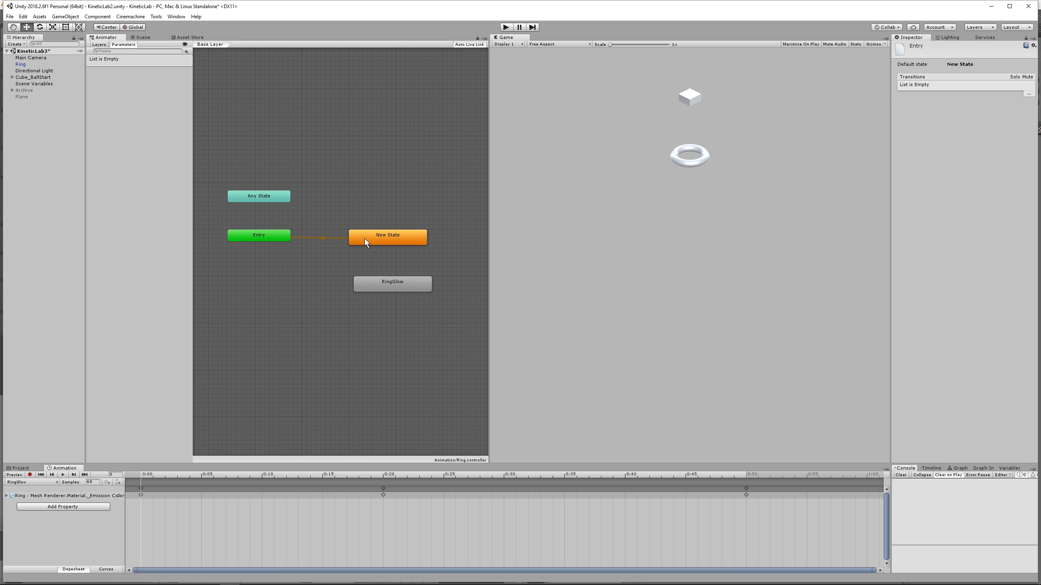
# - Rename New State to 'Empty' and nudge the RingGlow state slightly left
pyautogui.click(402, 235)
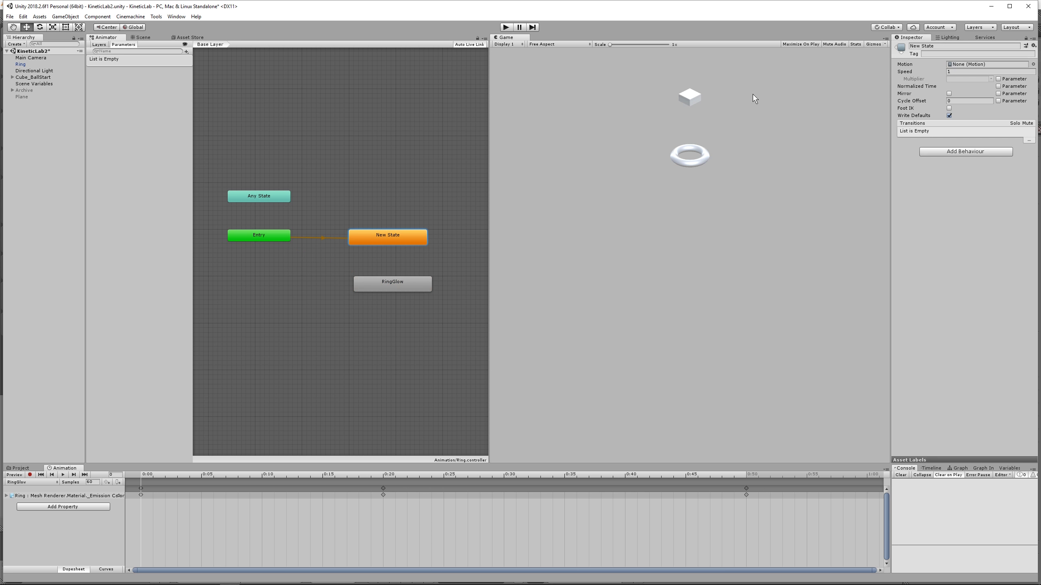
pyautogui.click(938, 46)
pyautogui.write('Empty')
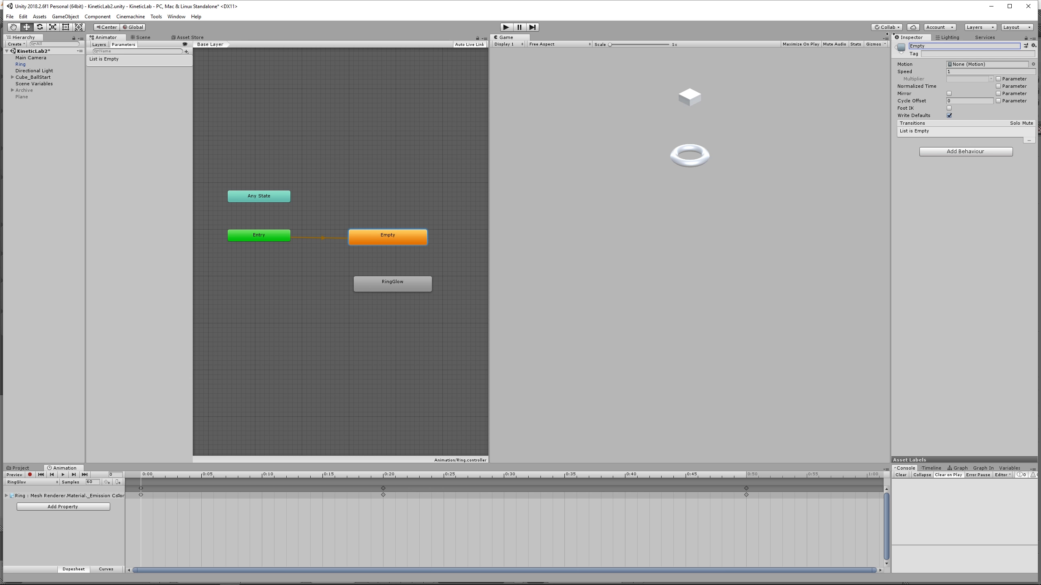
pyautogui.press('Return')
pyautogui.moveTo(399, 288); pyautogui.dragTo(391, 284)
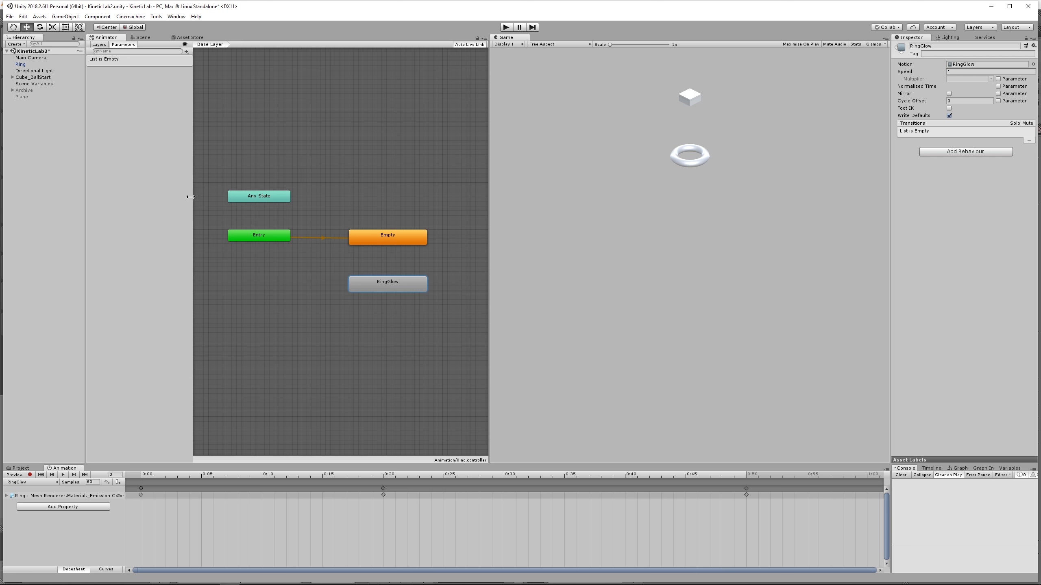
# - Select Ring and add a Box Collider (2.5 × 2.5 × 0.5) by searching 'box'
pyautogui.click(25, 64)
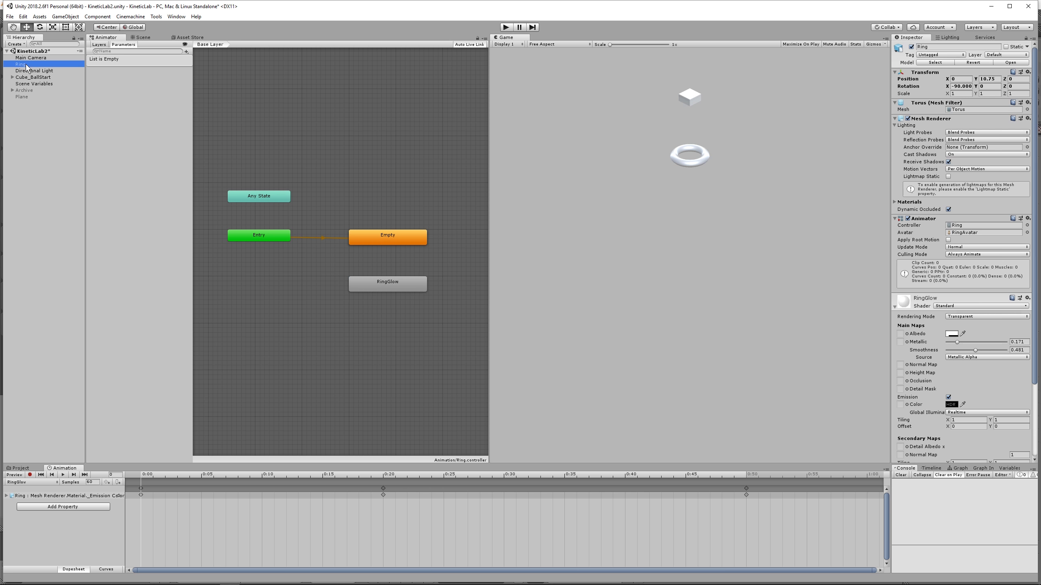
pyautogui.click(141, 37)
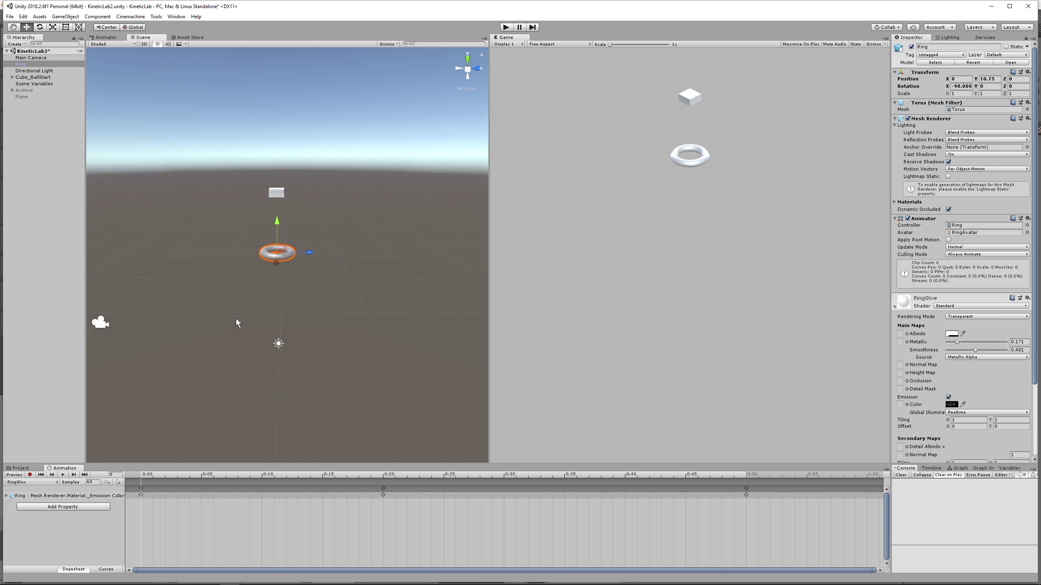
pyautogui.click(104, 37)
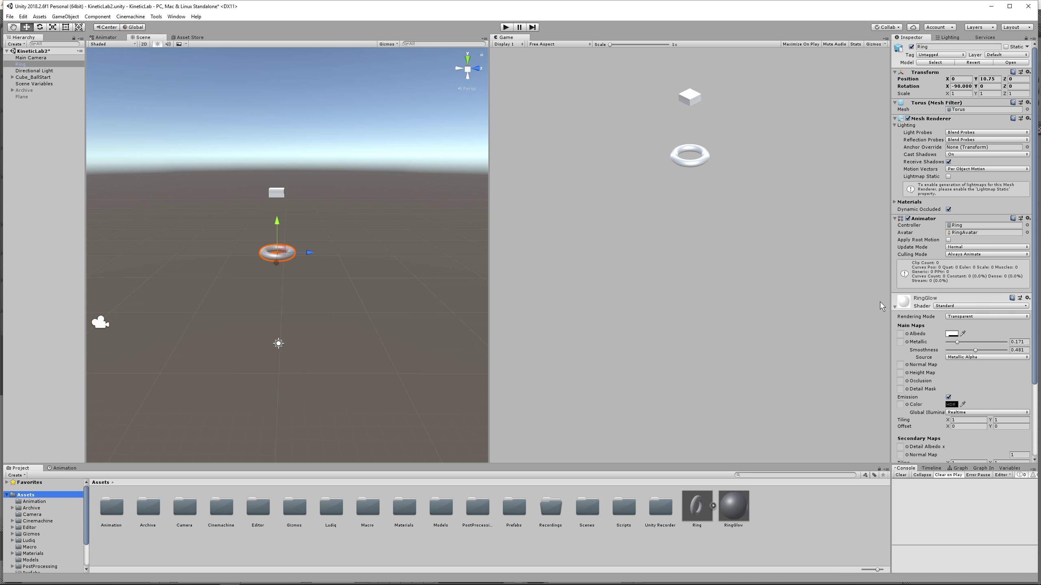
pyautogui.click(895, 306)
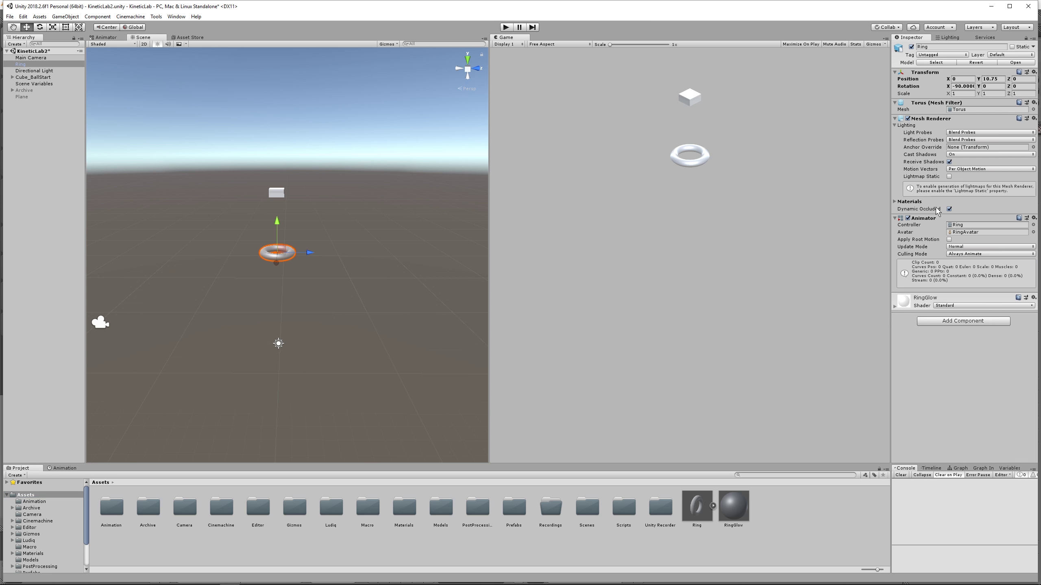
pyautogui.click(942, 324)
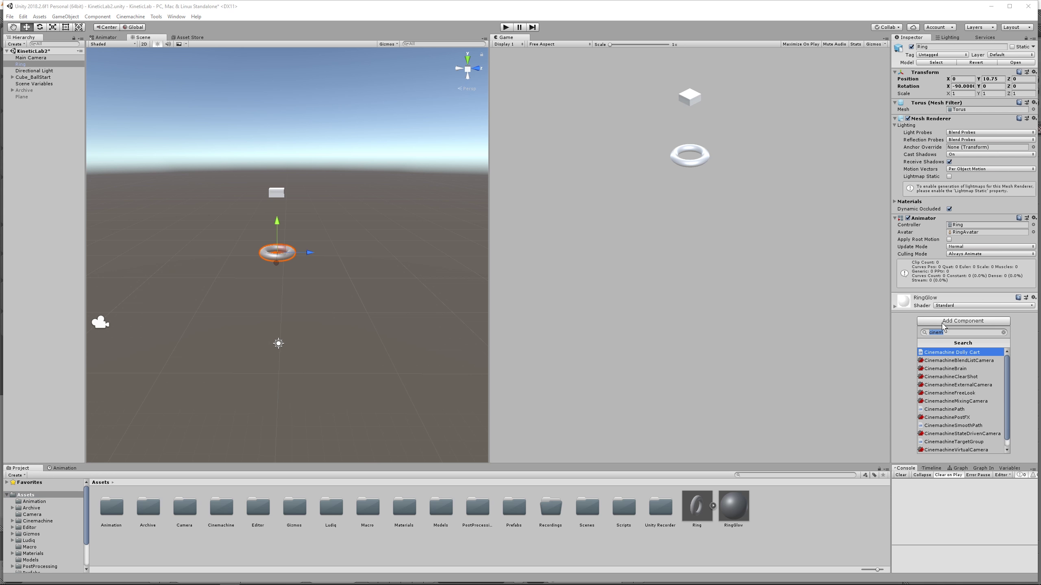
pyautogui.write('box')
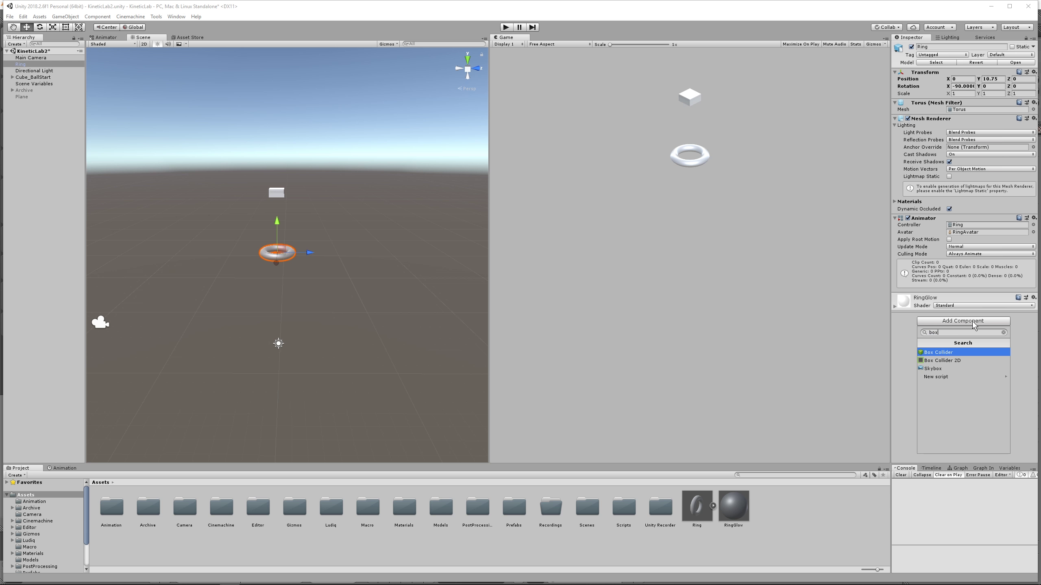
pyautogui.click(950, 353)
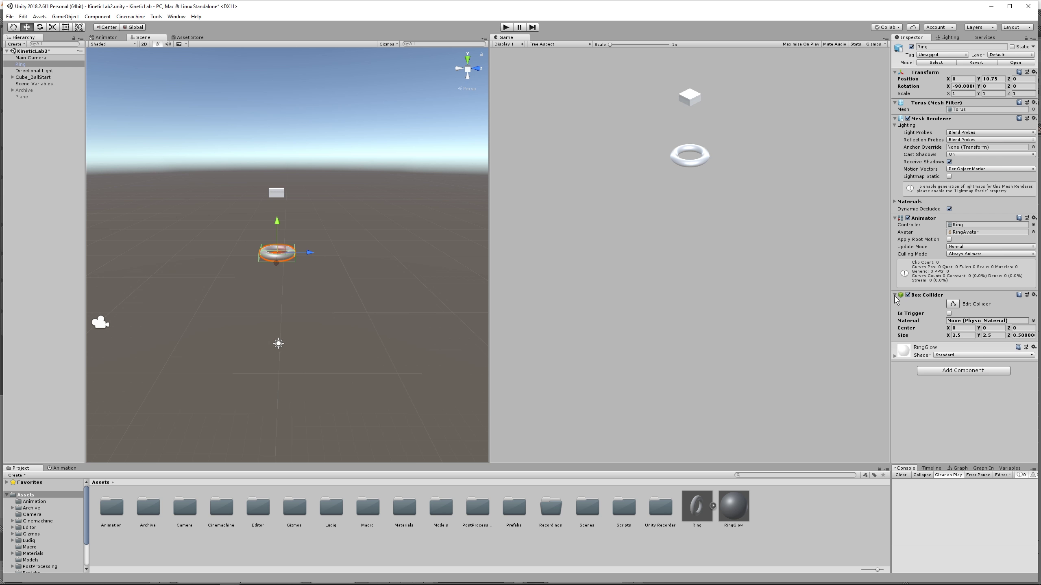
# - Test-run the scene to see the ball hit the ring's collider, then stop
pyautogui.scroll(4, 237, 266)
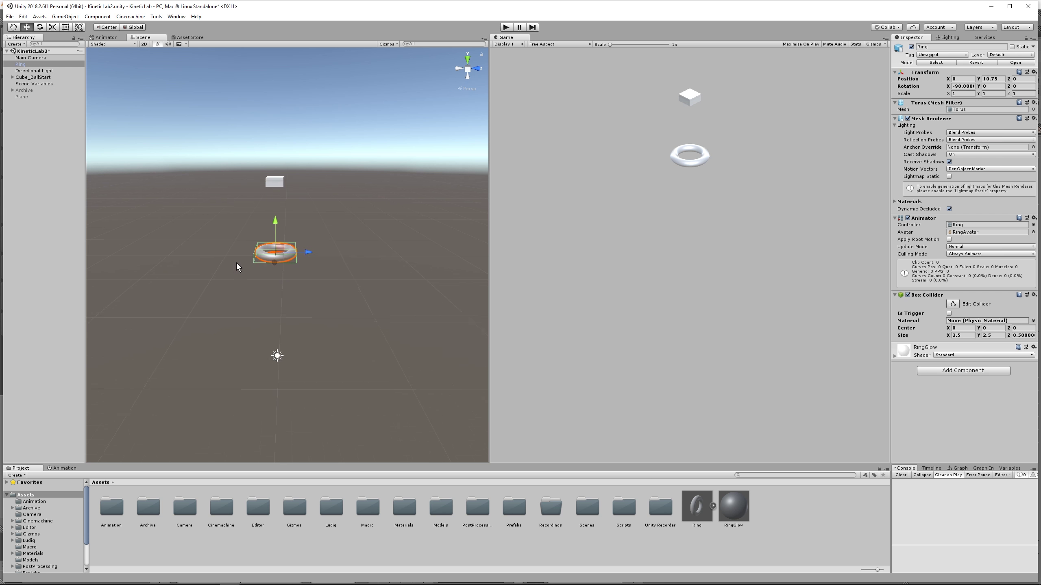
pyautogui.scroll(5, 237, 266)
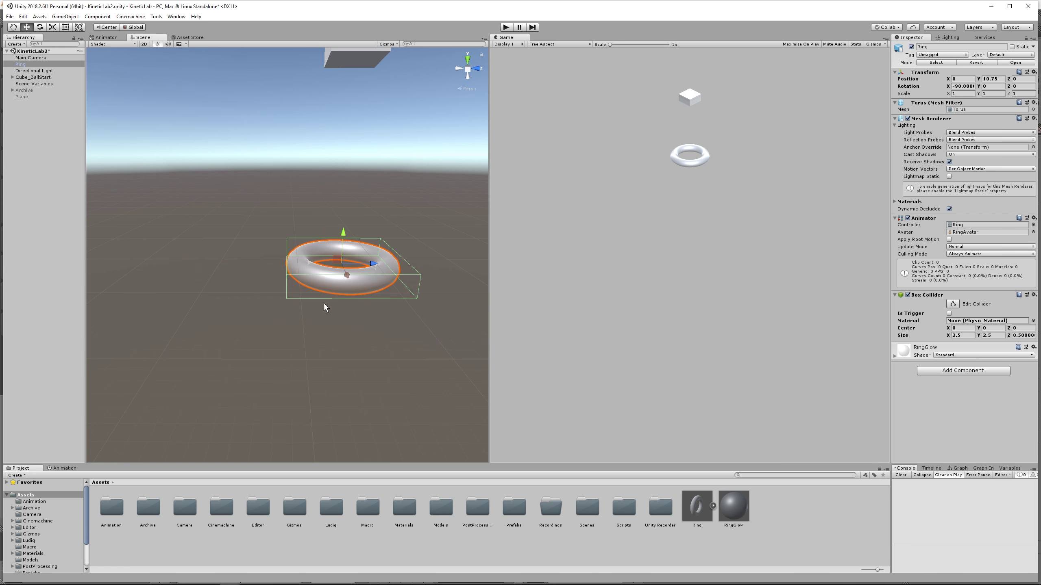
pyautogui.scroll(-3, 335, 283)
pyautogui.hotkey('ctrl', 'p')
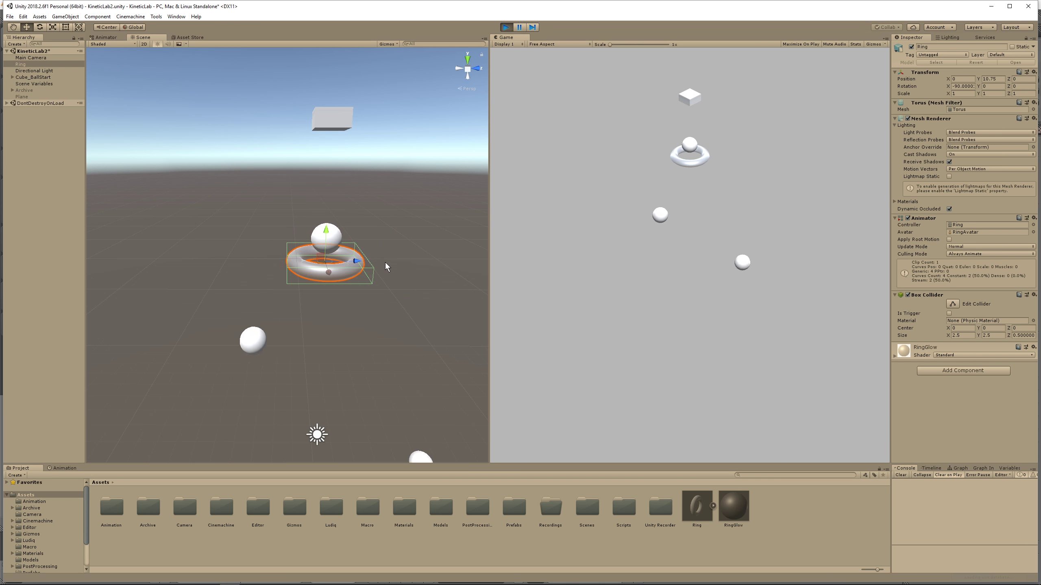
pyautogui.click(505, 28)
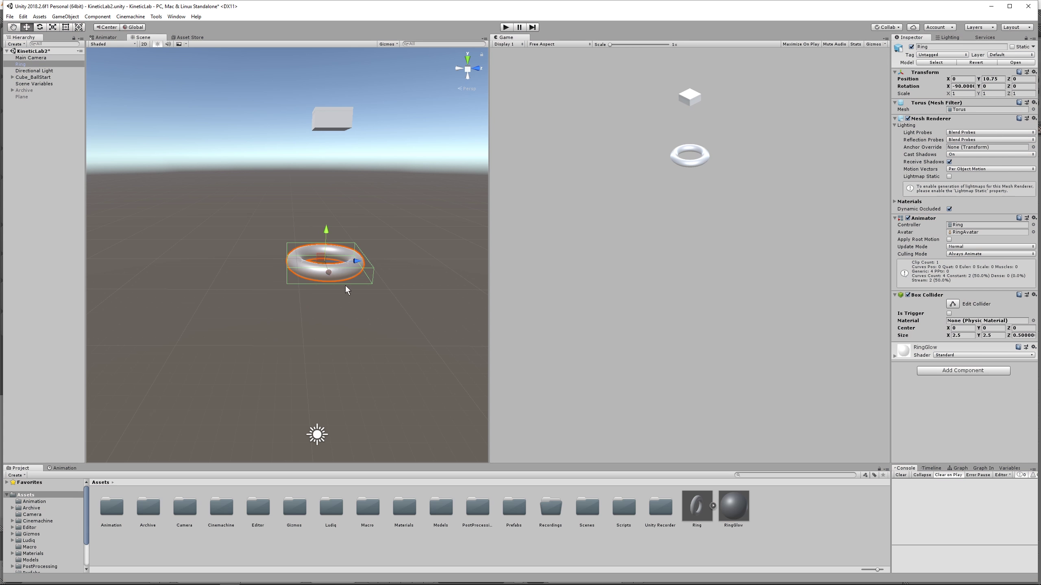
# - Tick Is Trigger on the Box Collider and test-run again to verify
pyautogui.click(949, 314)
pyautogui.click(506, 28)
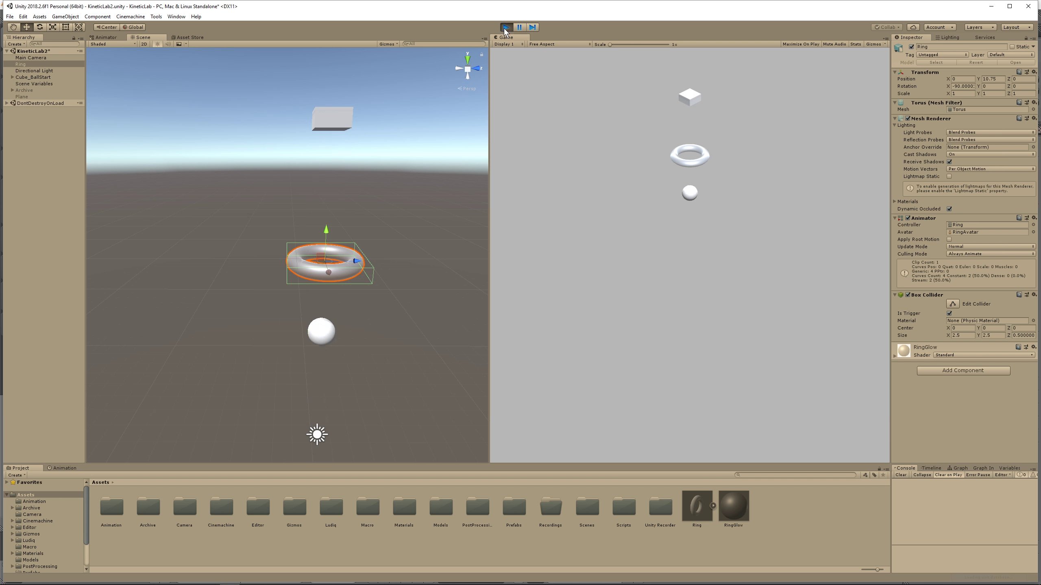
pyautogui.click(505, 28)
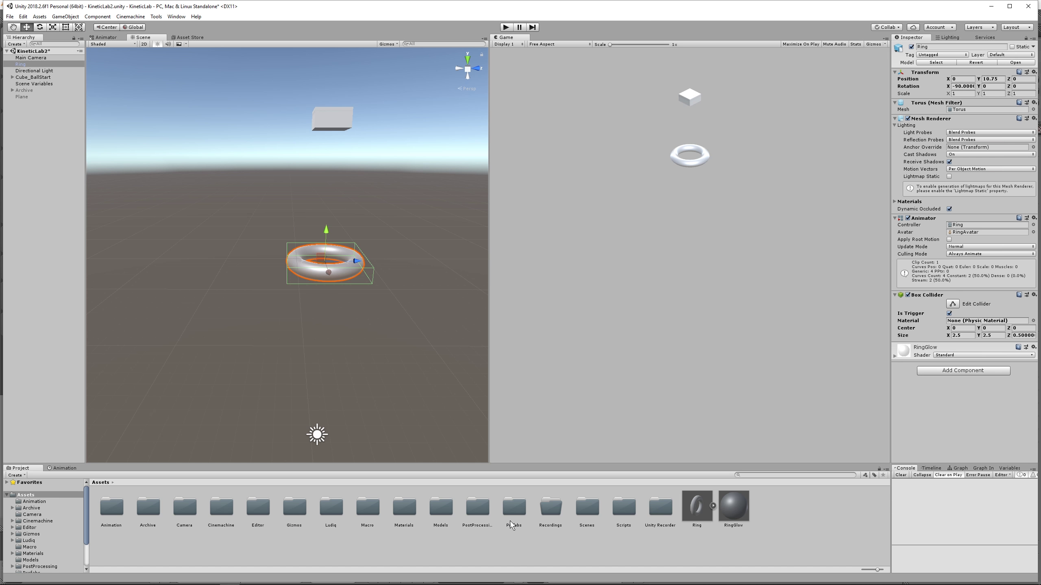
# - Create a new RingGlow script in Assets/Scripts, attach it to Ring, and open it
pyautogui.doubleClick(623, 516)
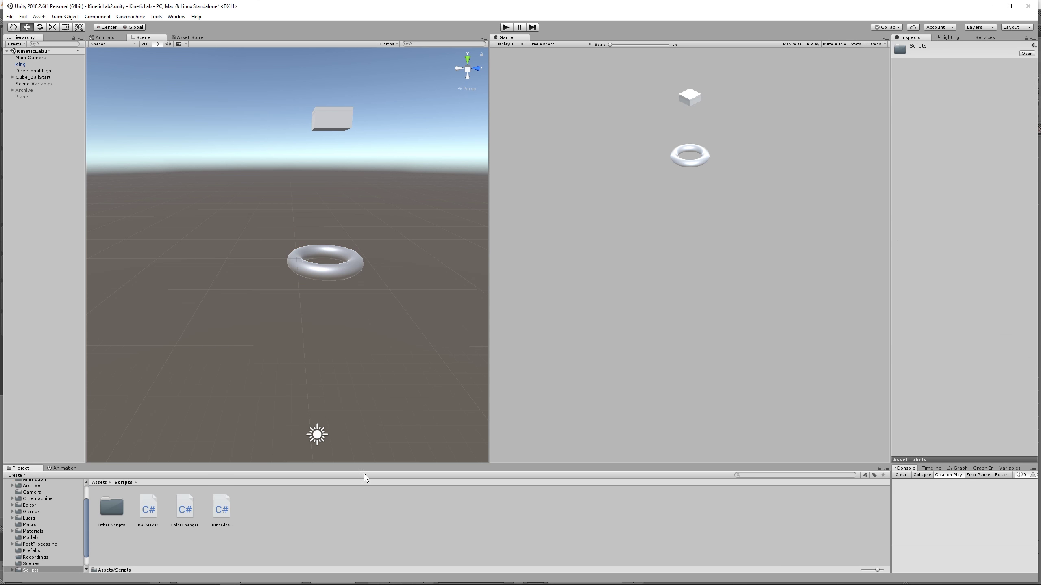
pyautogui.click(20, 65)
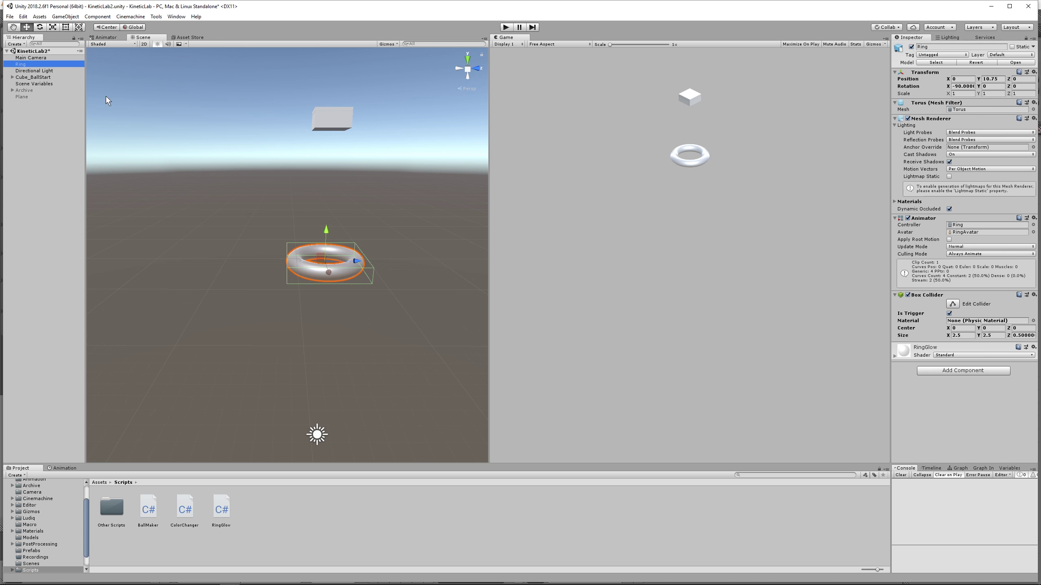
pyautogui.click(949, 371)
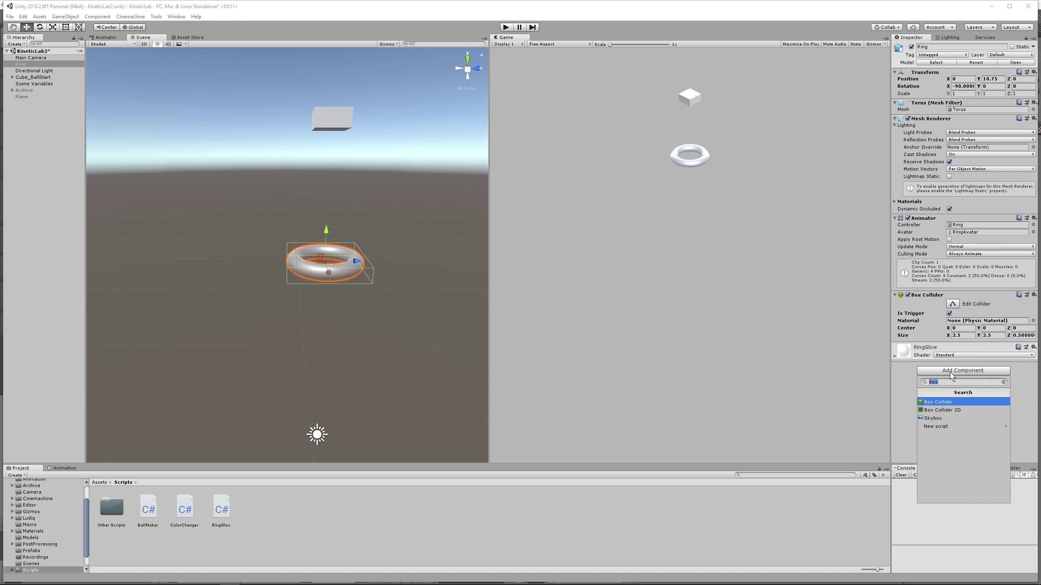
pyautogui.write('new')
pyautogui.click(936, 402)
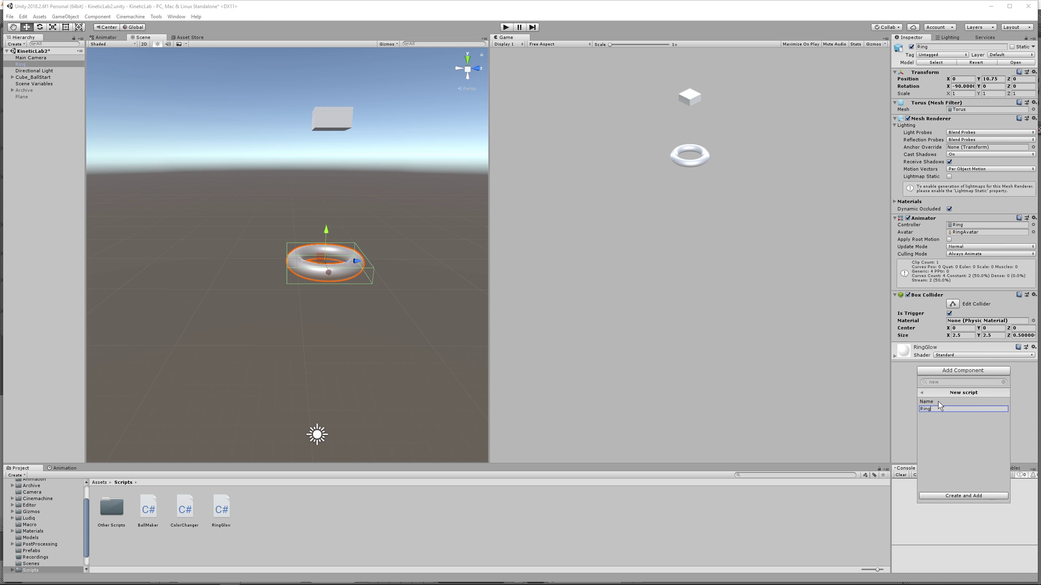
pyautogui.press('Return')
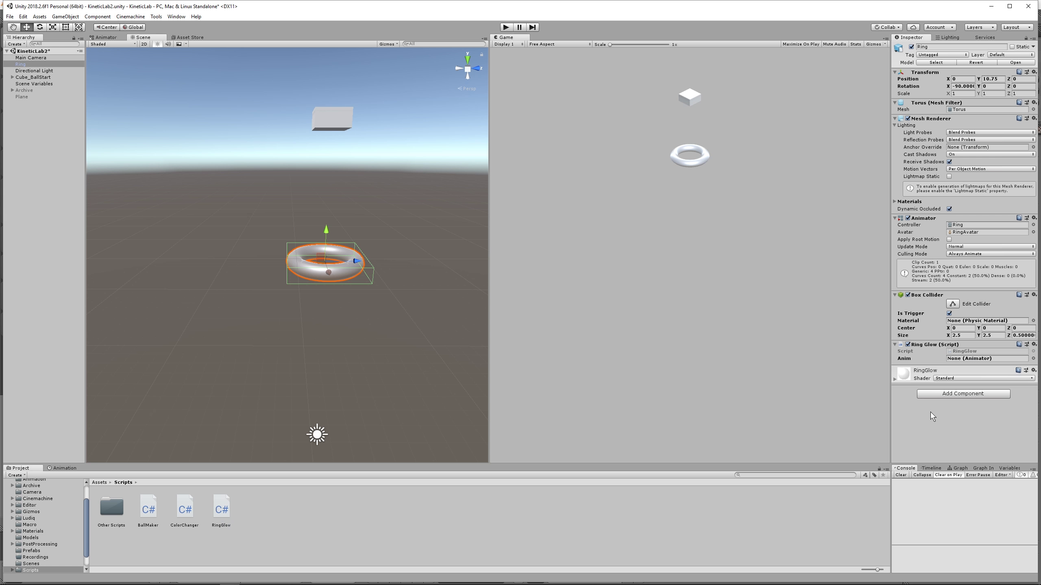
pyautogui.click(974, 352)
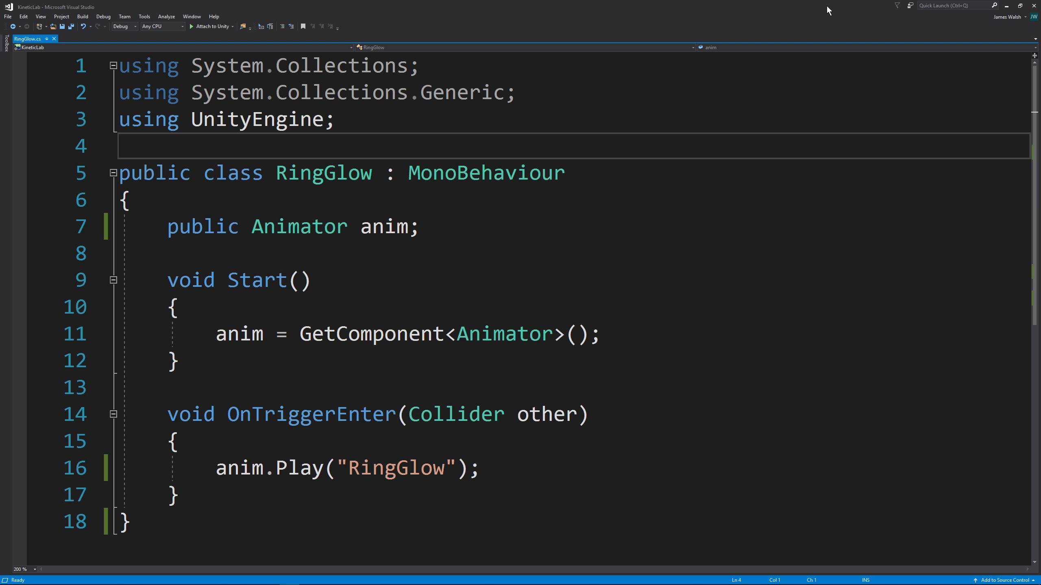
# - Minimize Visual Studio after reviewing RingGlow.cs to return to Unity
pyautogui.click(1001, 6)
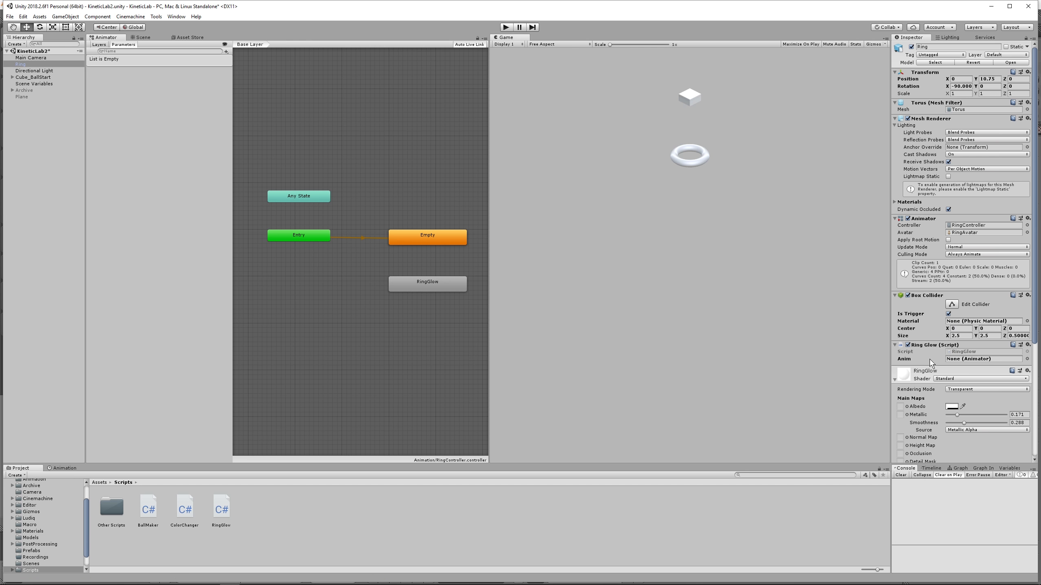
# - Assign the Ring's Animator to the RingGlow script's Anim field, then run the scene
pyautogui.moveTo(924, 218); pyautogui.dragTo(983, 359)
pyautogui.click(506, 27)
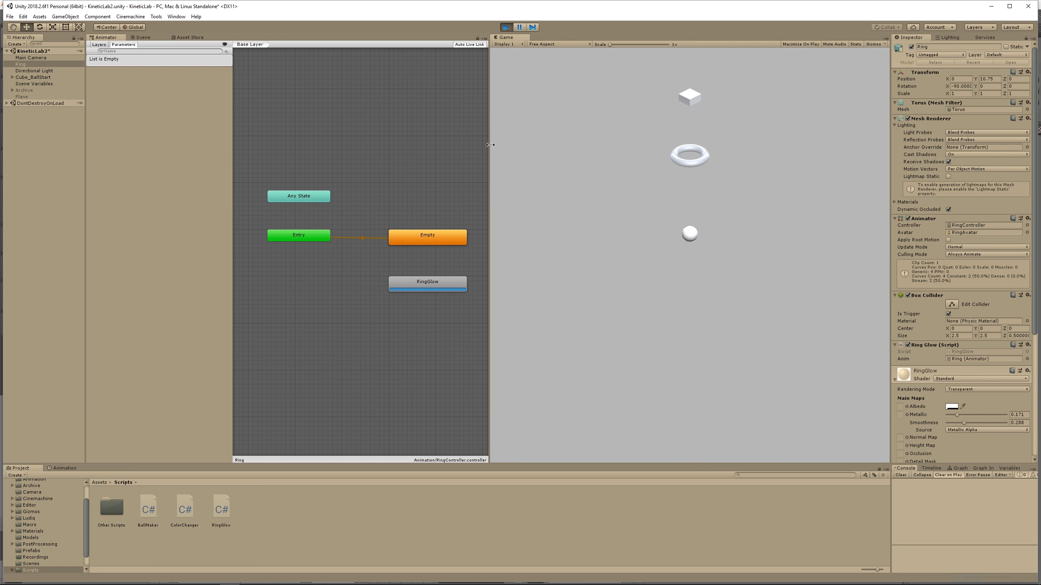
# - Stop the run, add a RingGlow-to-Empty transition in the Ring controller, and replay the scene
pyautogui.click(506, 27)
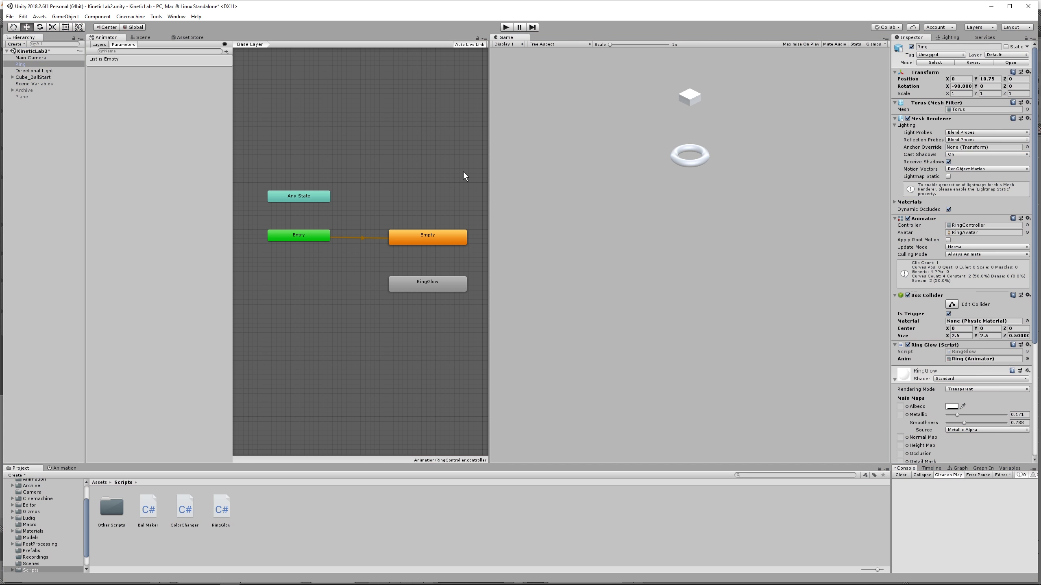
pyautogui.moveTo(232, 117); pyautogui.dragTo(201, 164)
pyautogui.rightClick(384, 287)
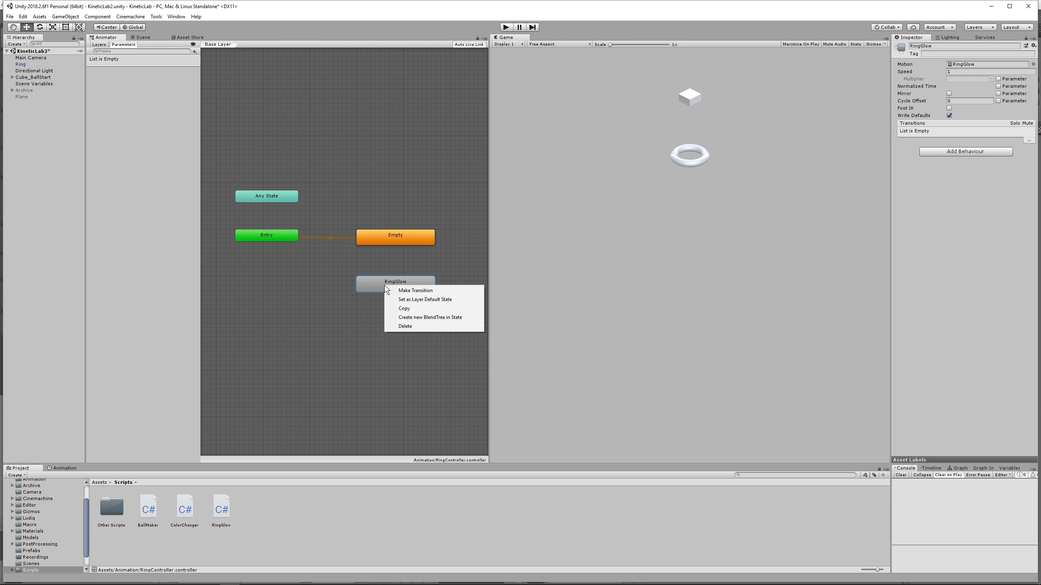
pyautogui.click(415, 291)
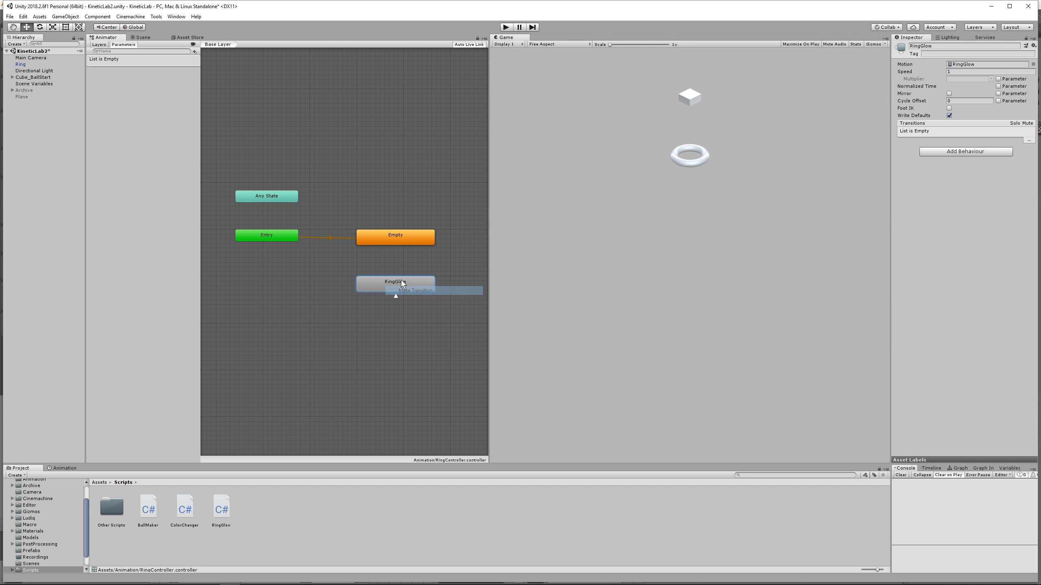
pyautogui.click(397, 241)
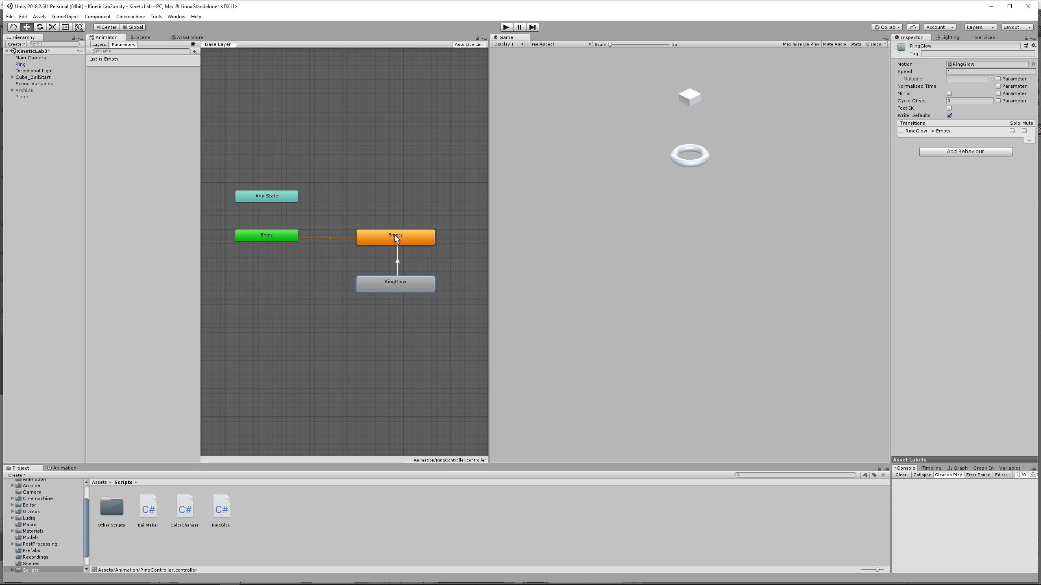
pyautogui.hotkey('ctrl', 'p')
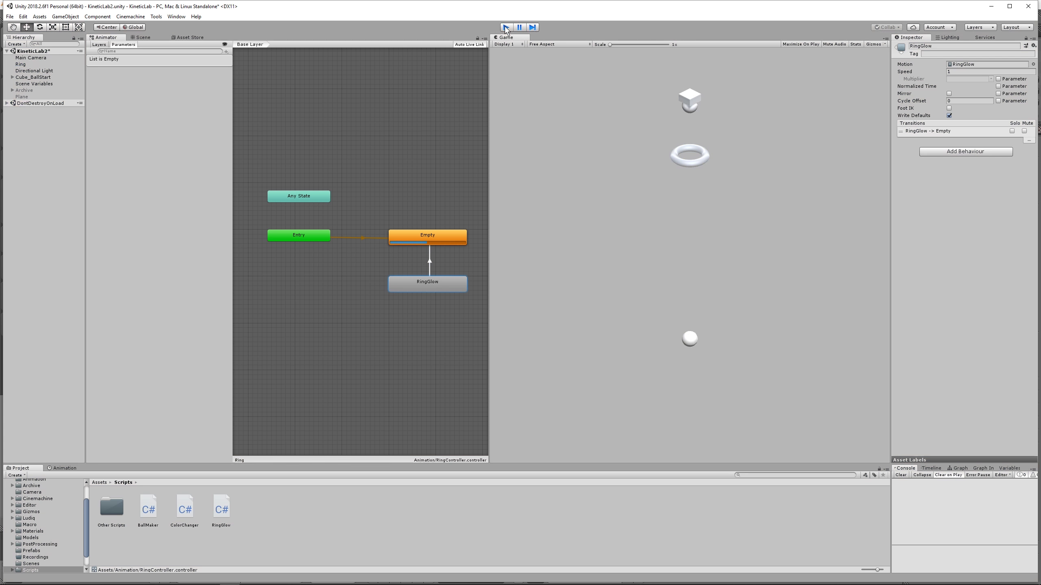
# - Stop the test run, move Ring below Plane in the Hierarchy, and return to the Scene view
pyautogui.click(507, 27)
pyautogui.moveTo(32, 64); pyautogui.dragTo(27, 102)
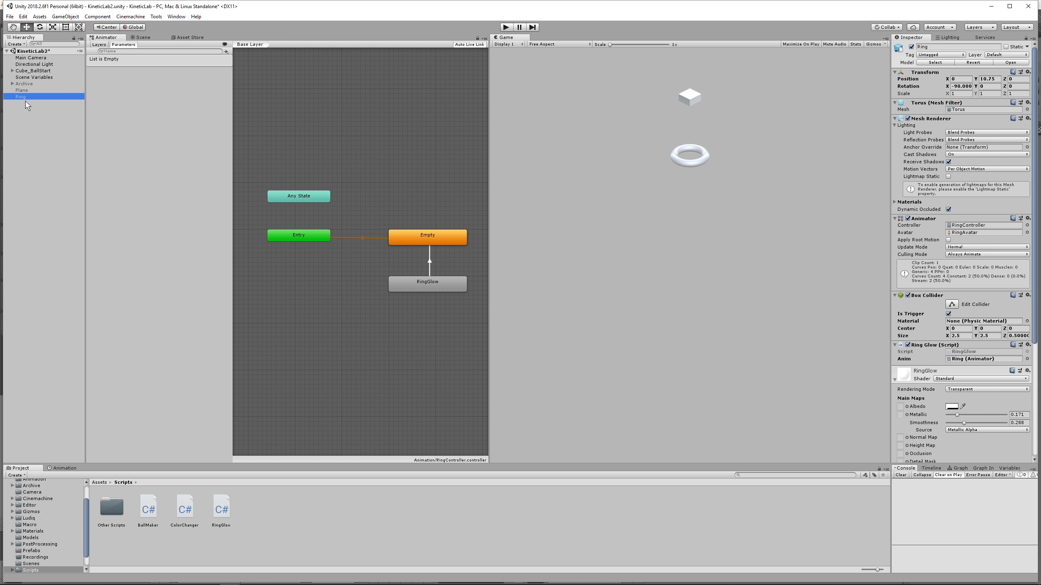
pyautogui.click(144, 37)
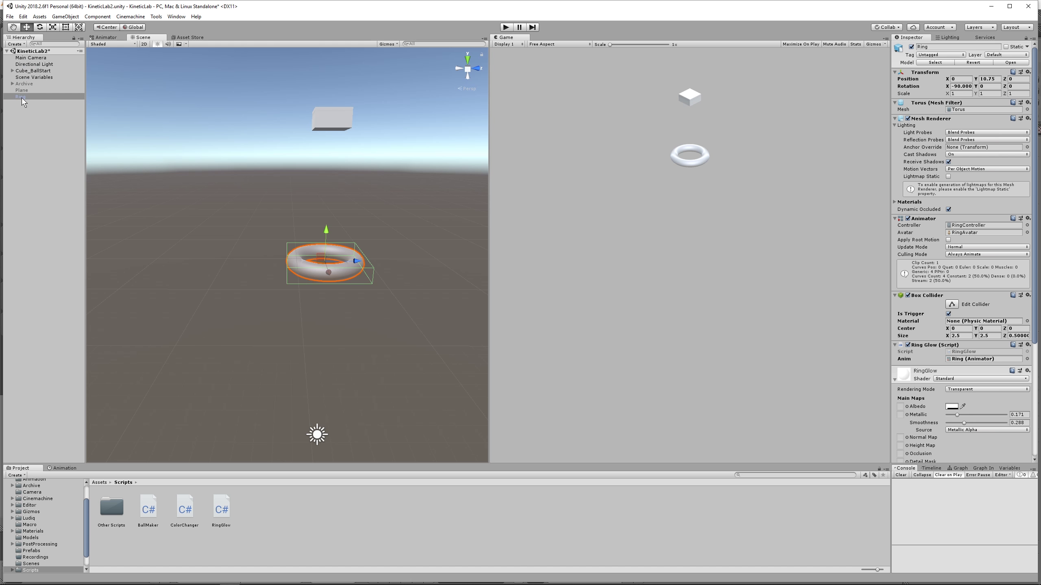
# - Duplicate the ring twice, lowering each copy (third at Y 8.75), and test the three rings
pyautogui.hotkey('ctrl', 'd')
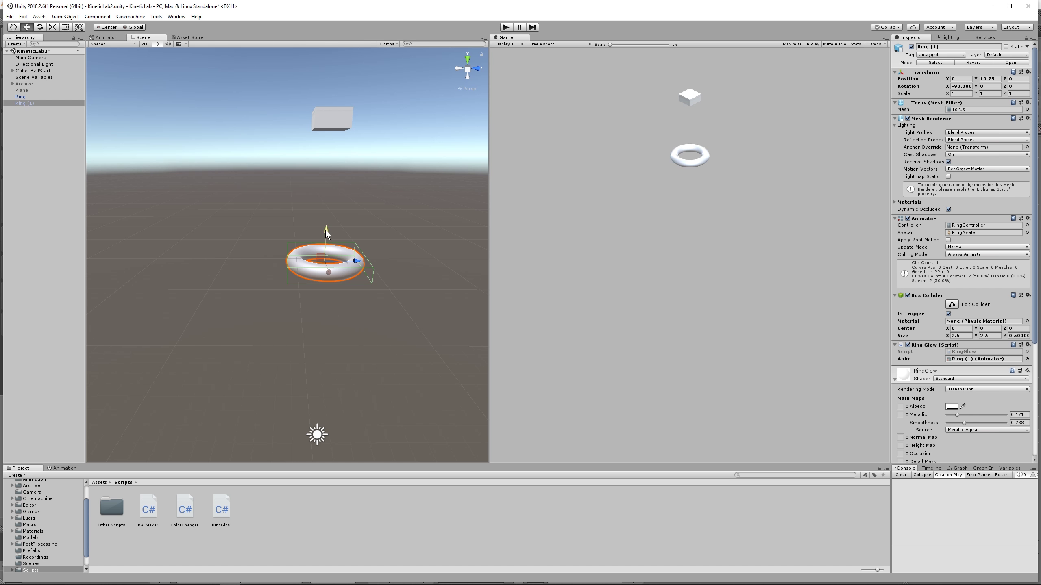
pyautogui.moveTo(325, 230); pyautogui.dragTo(307, 240)
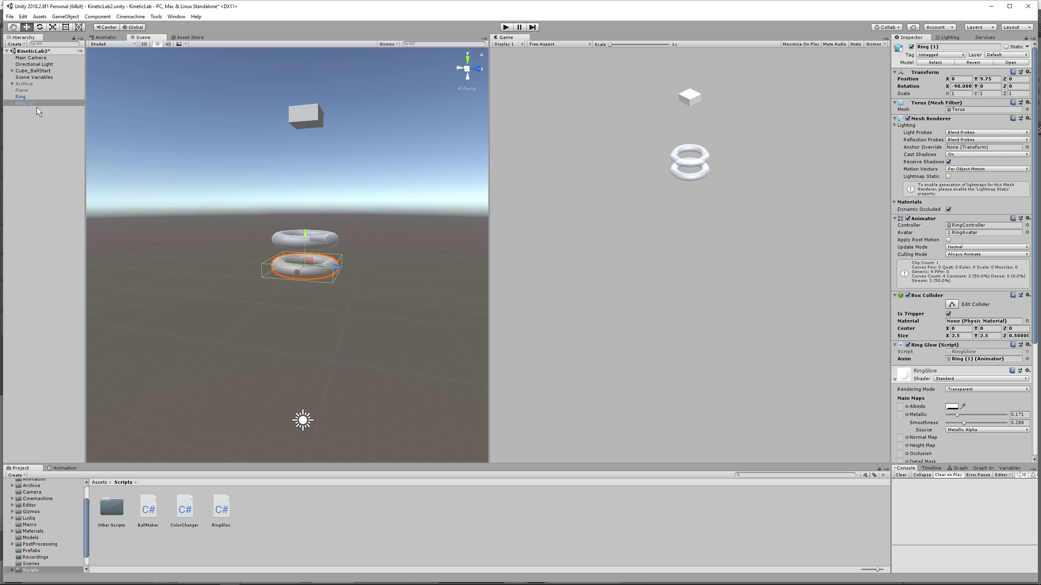
pyautogui.click(20, 103)
pyautogui.hotkey('ctrl', 'd')
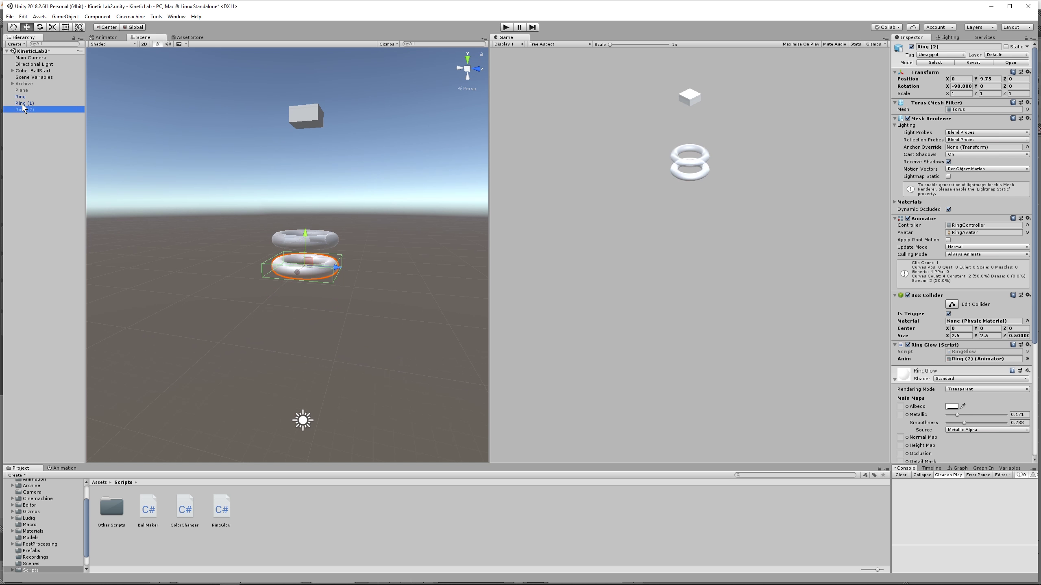
pyautogui.moveTo(305, 233); pyautogui.dragTo(305, 259)
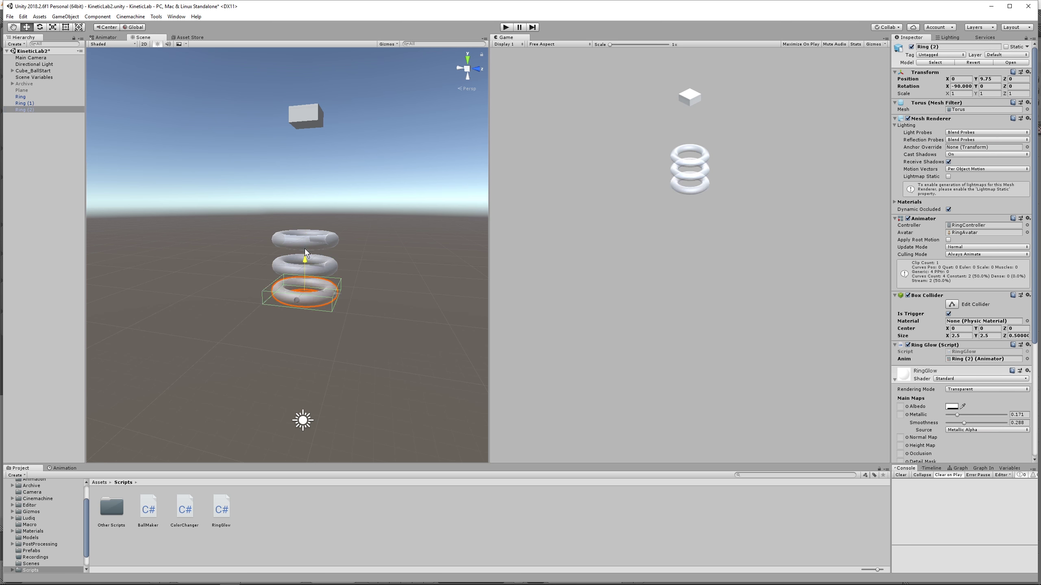
pyautogui.hotkey('ctrl', 'p')
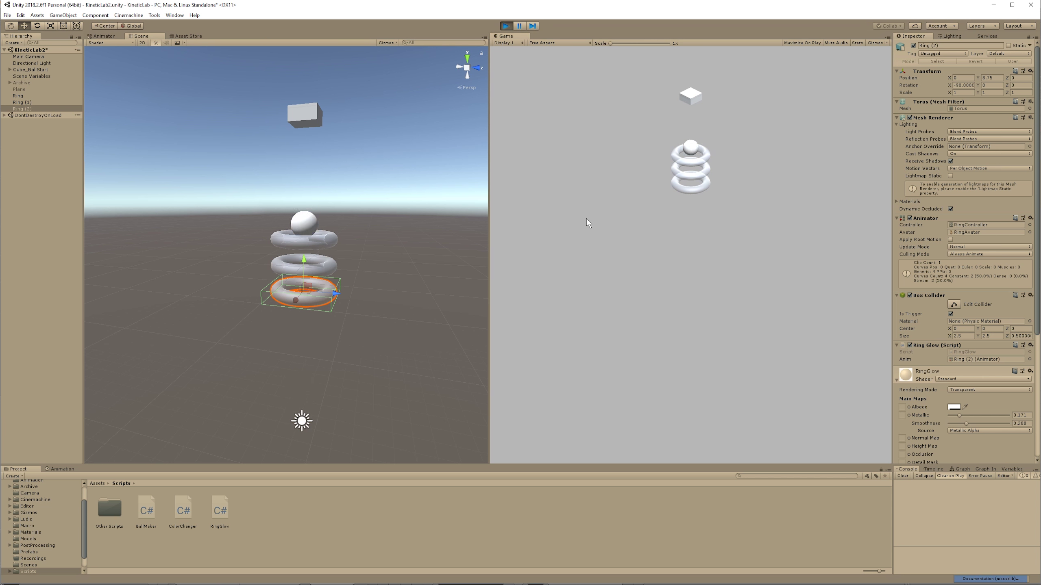
pyautogui.click(506, 26)
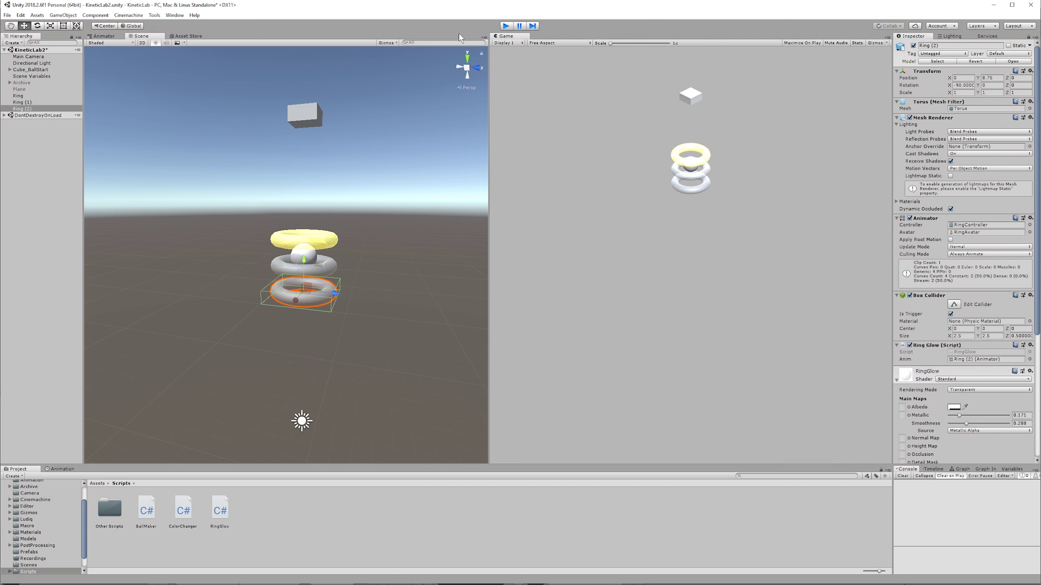
# - Duplicate the three rings and lower the copies beneath them to make six
pyautogui.click(28, 96)
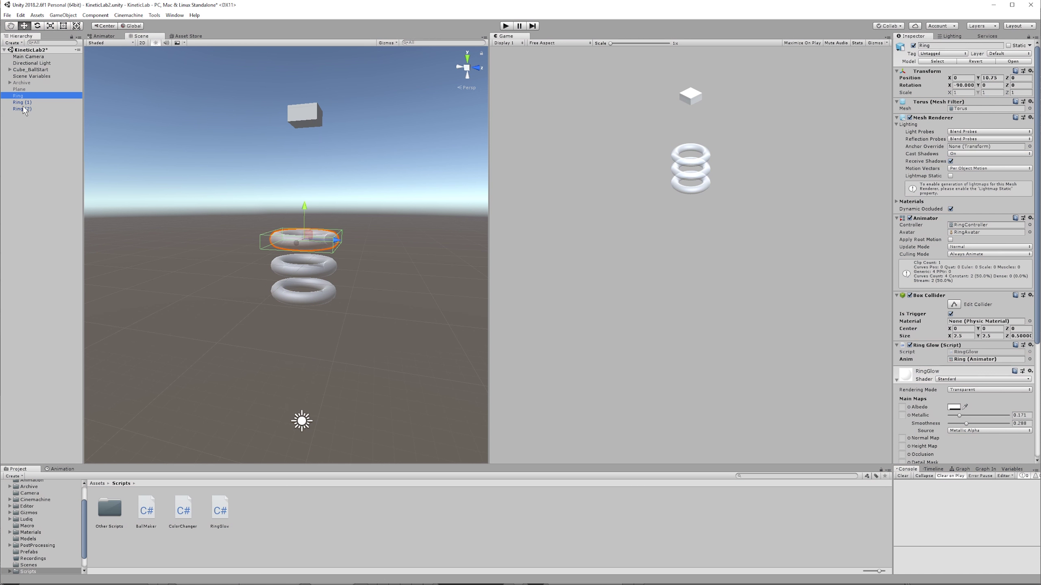
pyautogui.keyDown('shift'); pyautogui.click(24, 108); pyautogui.keyUp('shift')
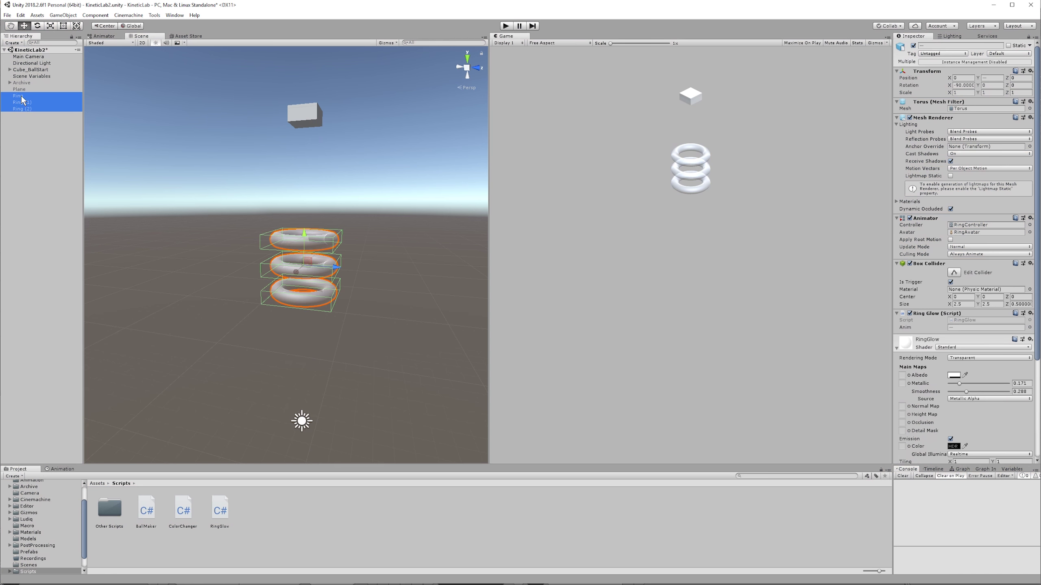
pyautogui.click(21, 96)
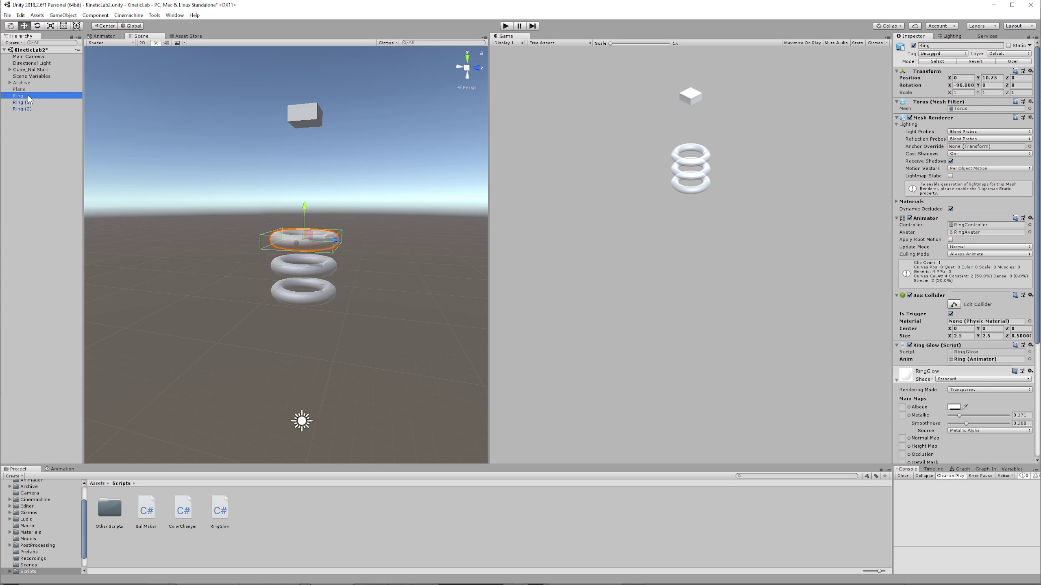
pyautogui.keyDown('shift'); pyautogui.click(28, 109); pyautogui.keyUp('shift')
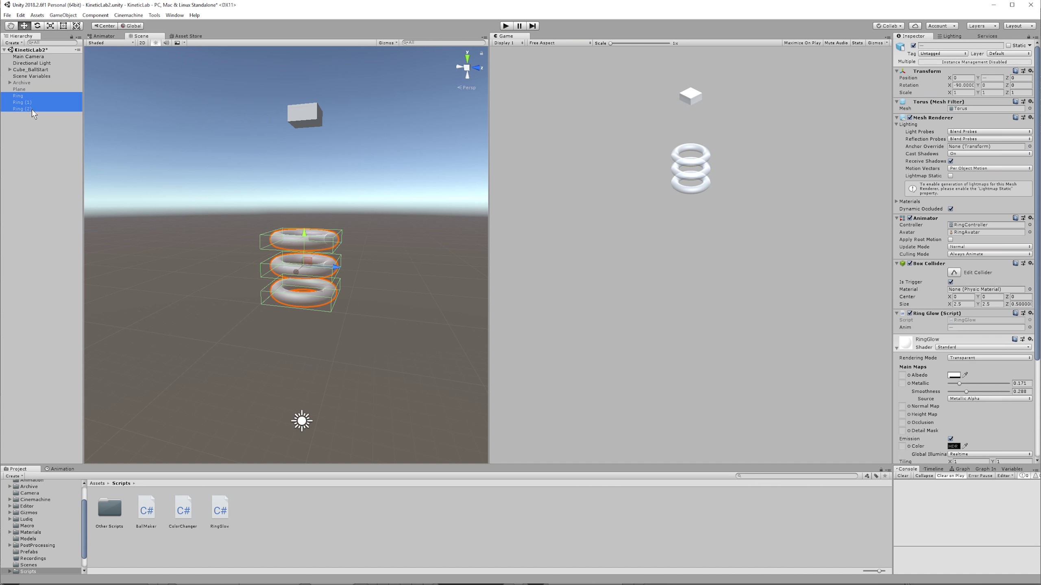
pyautogui.hotkey('ctrl', 'd')
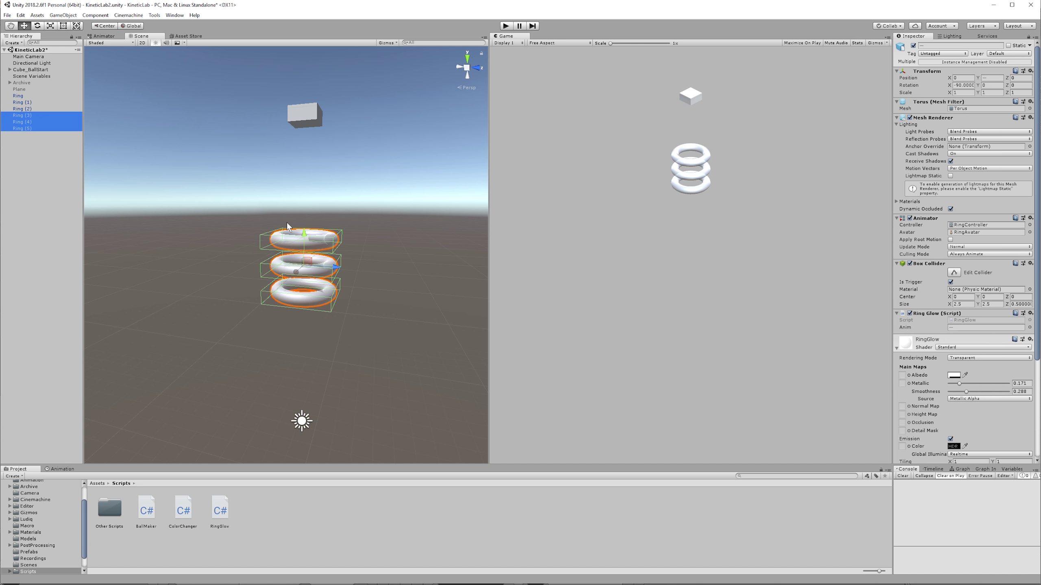
pyautogui.click(304, 235)
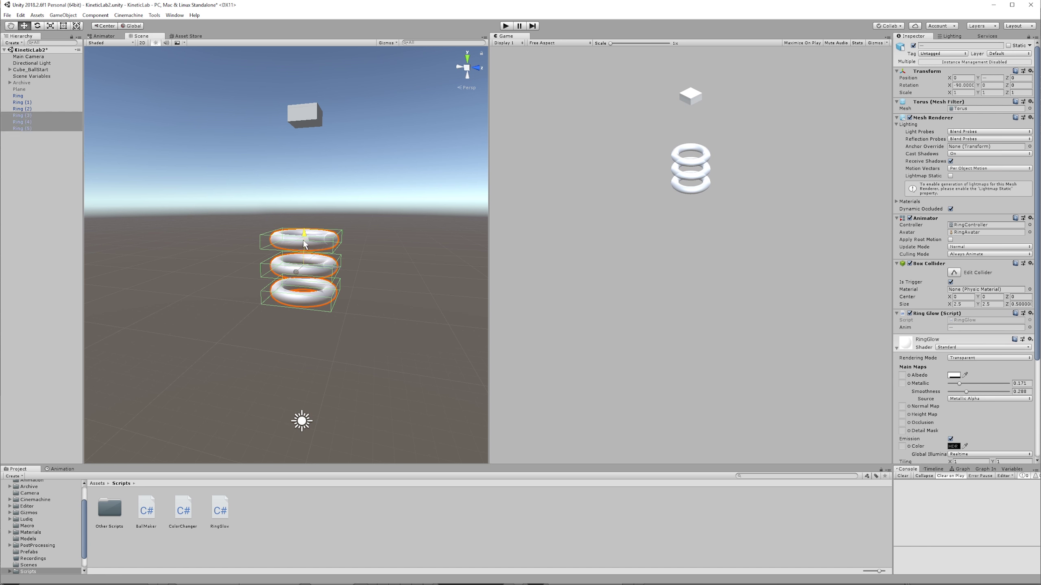
pyautogui.moveTo(305, 245); pyautogui.dragTo(304, 320)
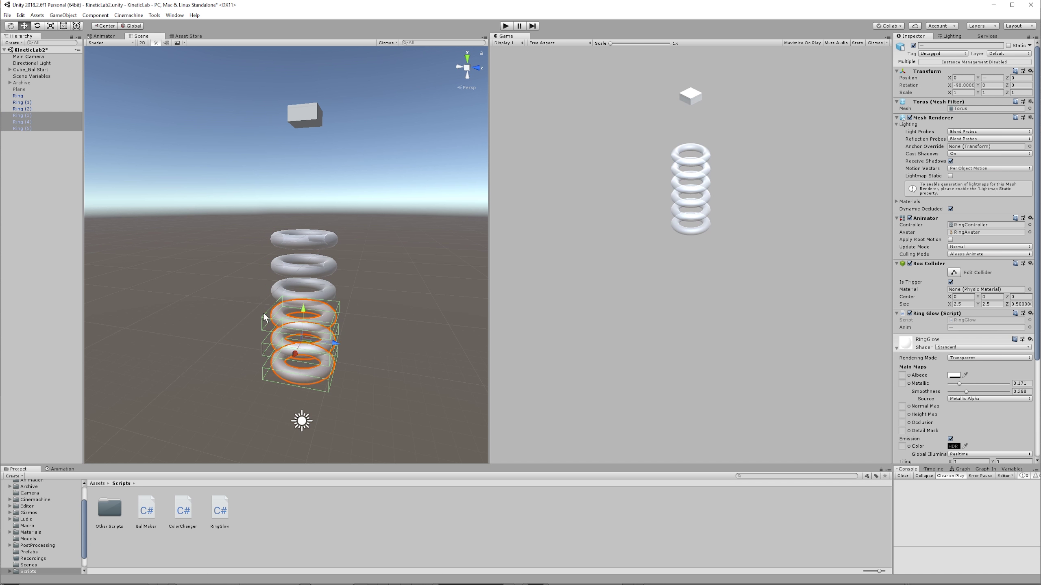
# - Duplicate all six rings into a twelve-ring stack and run the scene
pyautogui.click(27, 96)
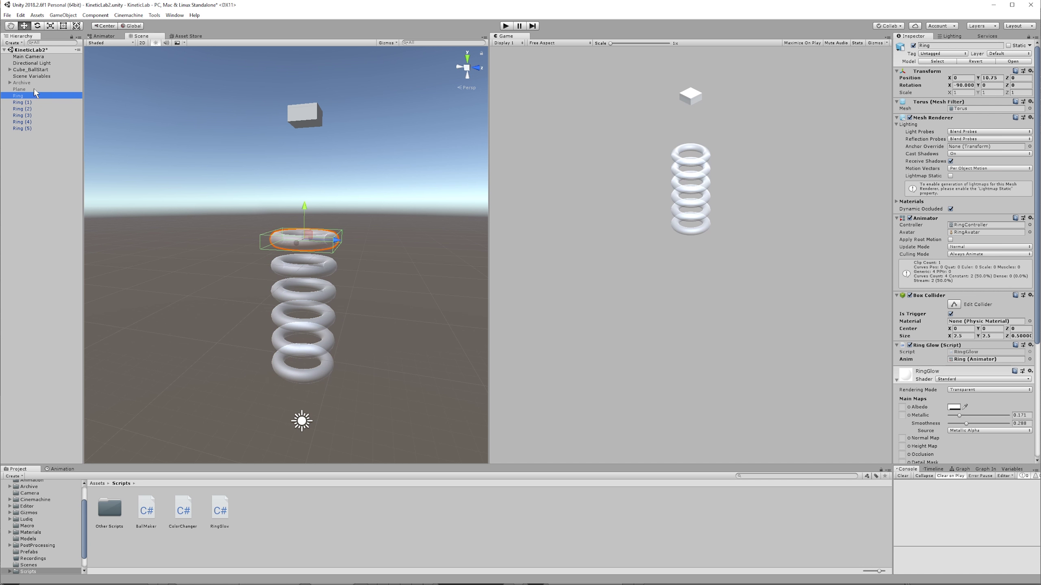
pyautogui.keyDown('shift'); pyautogui.click(32, 129); pyautogui.keyUp('shift')
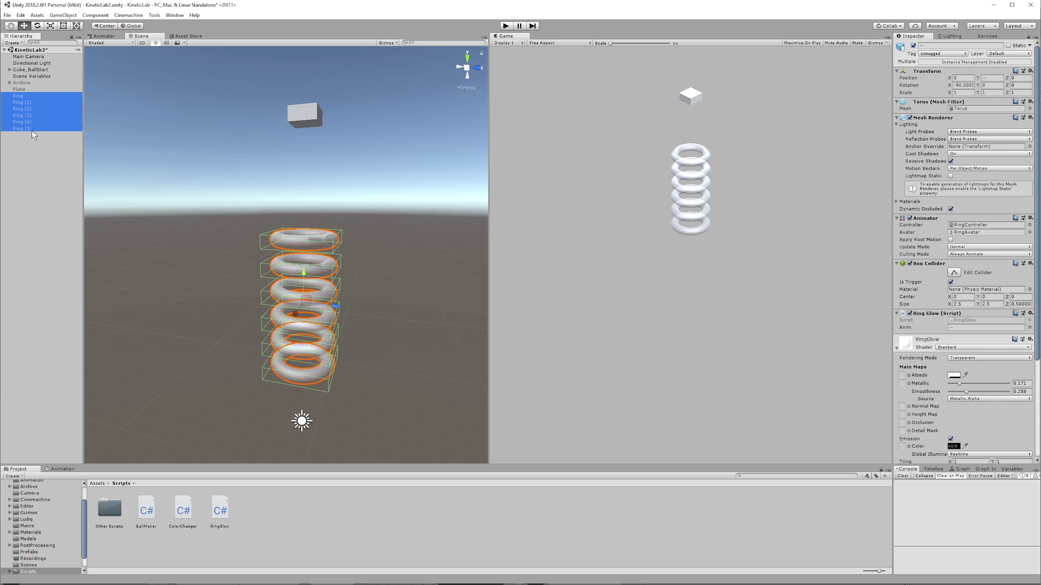
pyautogui.hotkey('ctrl', 'd')
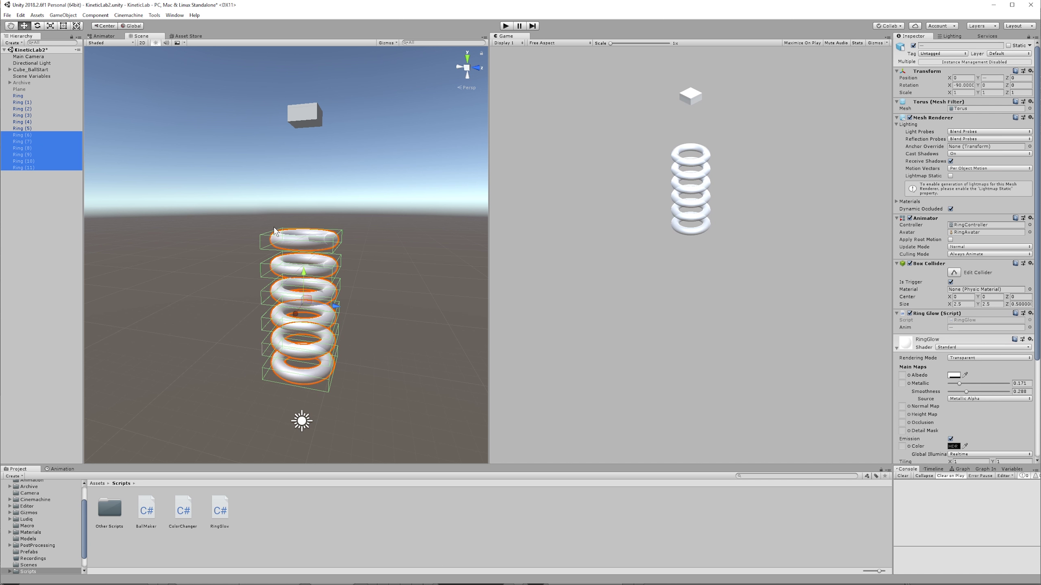
pyautogui.keyDown('alt'); pyautogui.moveTo(304, 267); pyautogui.dragTo(301, 373); pyautogui.keyUp('alt')
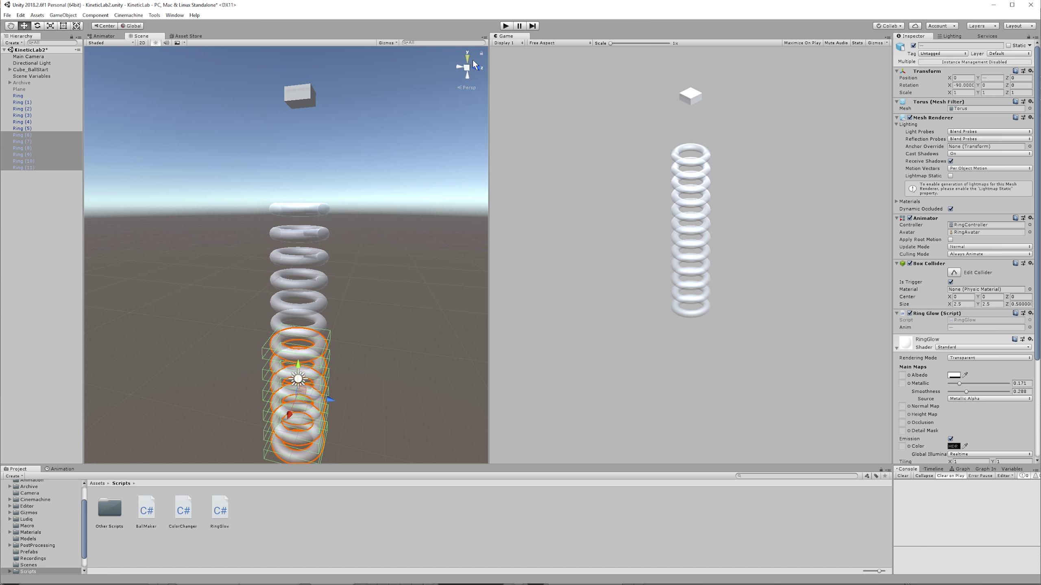
pyautogui.click(506, 26)
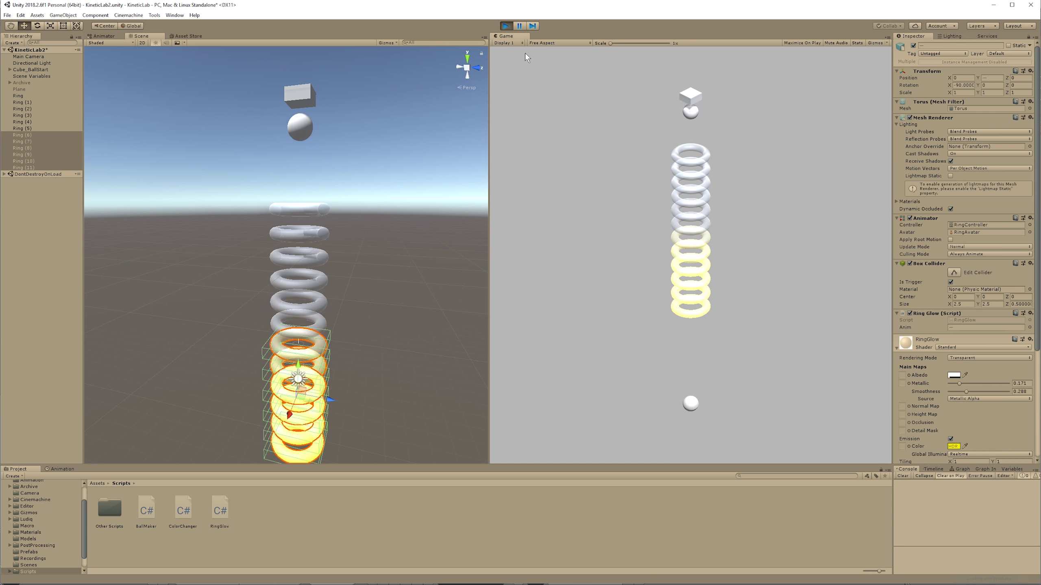
# - Exit Play mode, then select the top ring and clear the selection
pyautogui.click(506, 26)
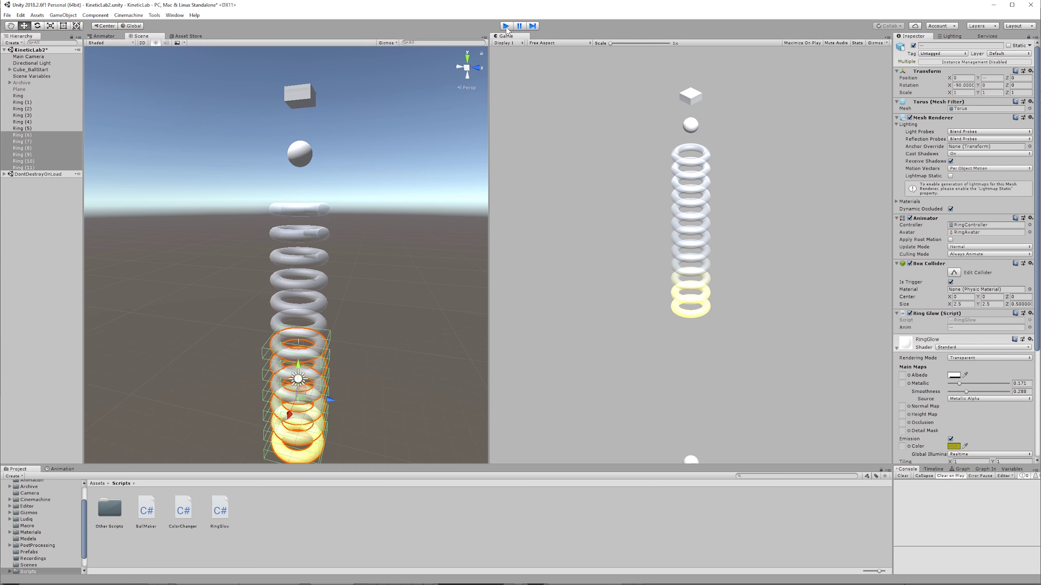
pyautogui.click(18, 96)
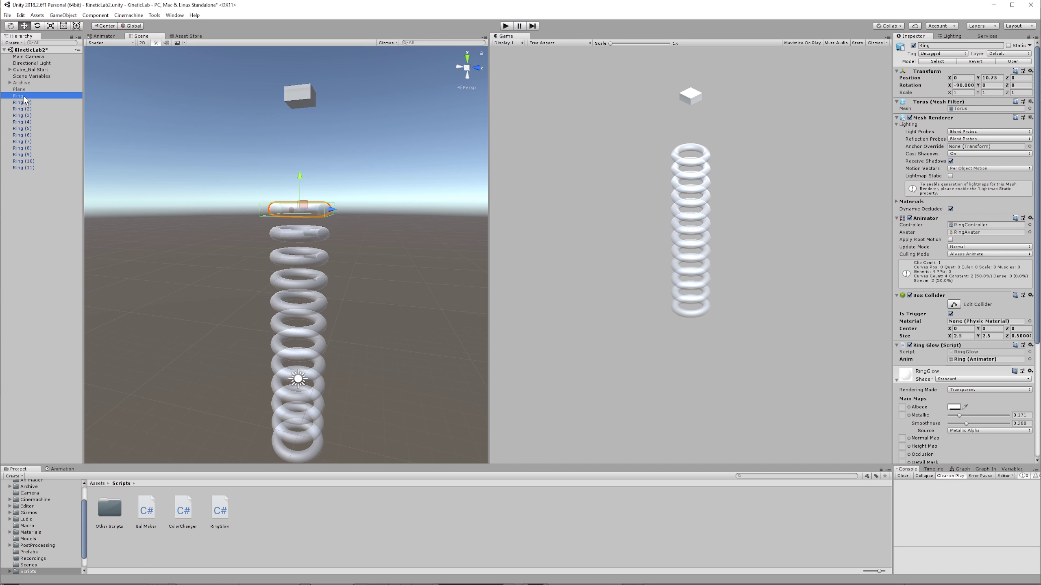
pyautogui.click(106, 161)
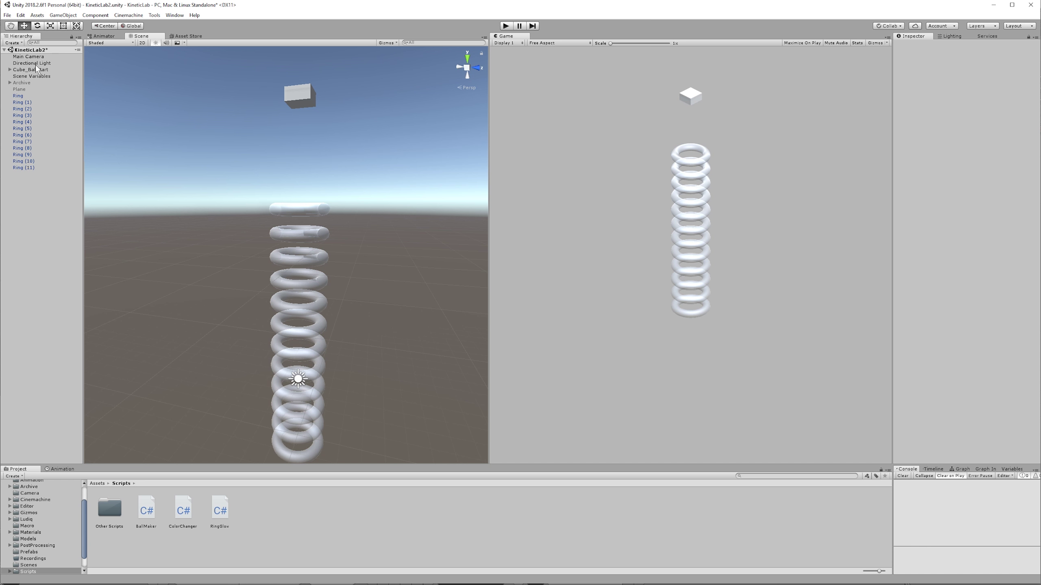
# - Search the Asset Store for 'post processing stack' and open the Post Processing Stack package
pyautogui.click(180, 36)
pyautogui.click(220, 64)
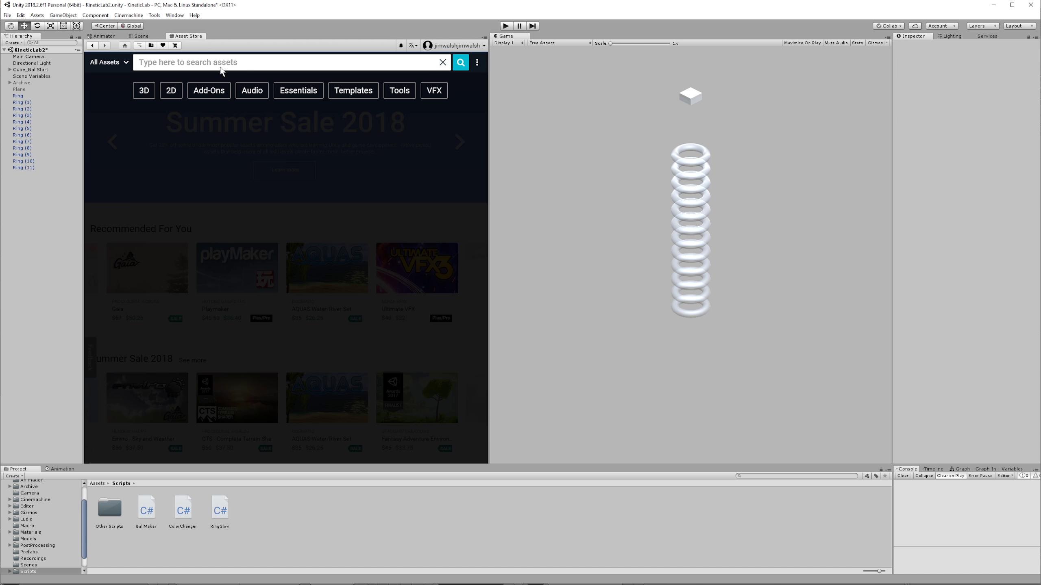
pyautogui.write('post proc')
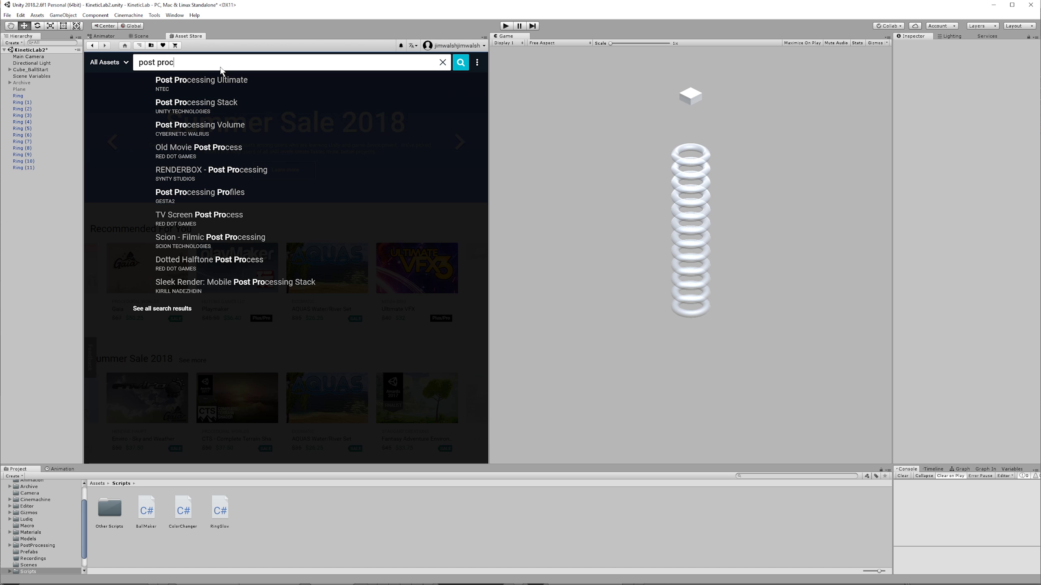
pyautogui.write('essing ')
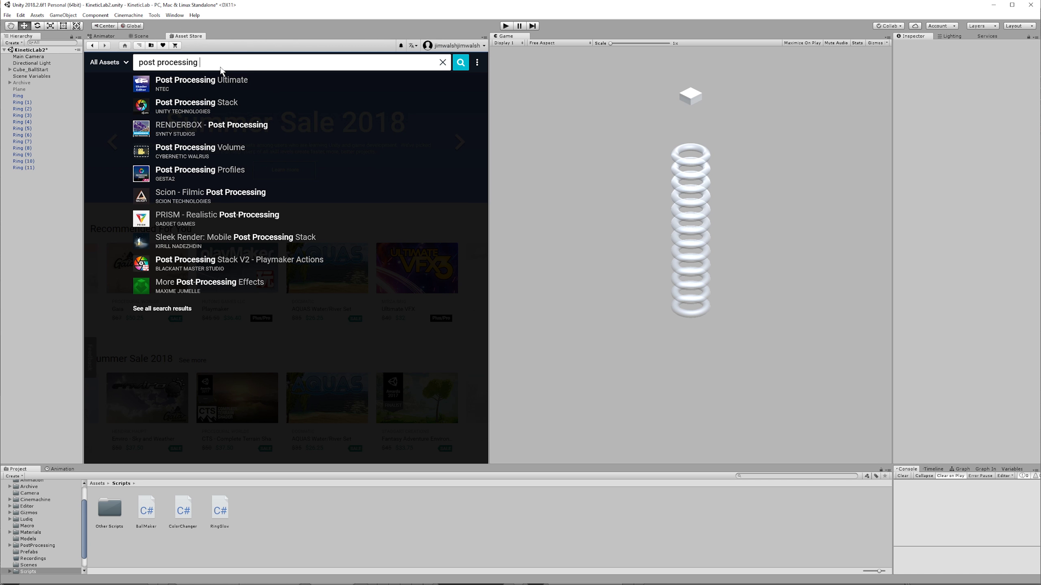
pyautogui.write('stack')
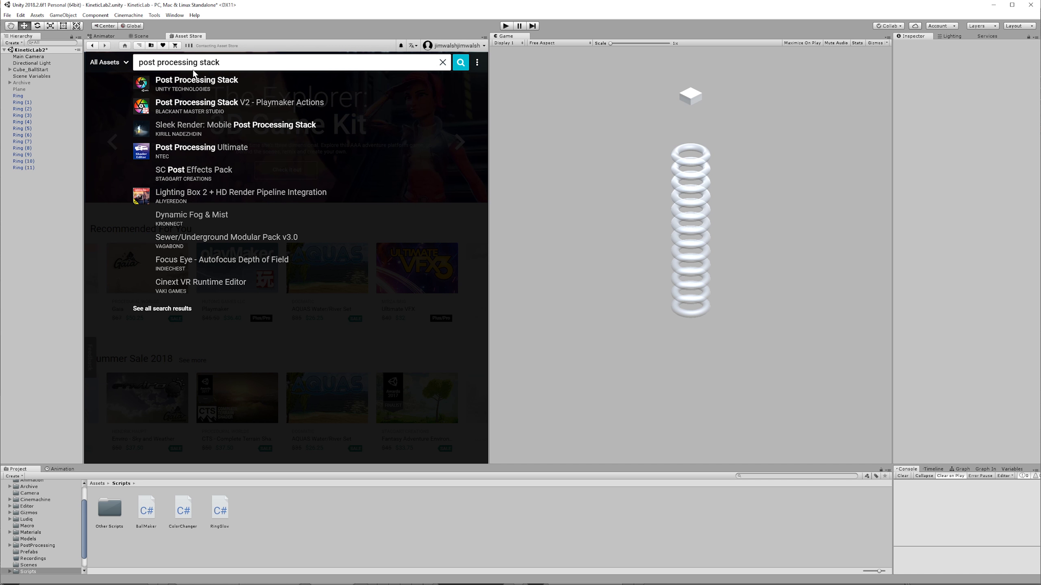
pyautogui.press('Return')
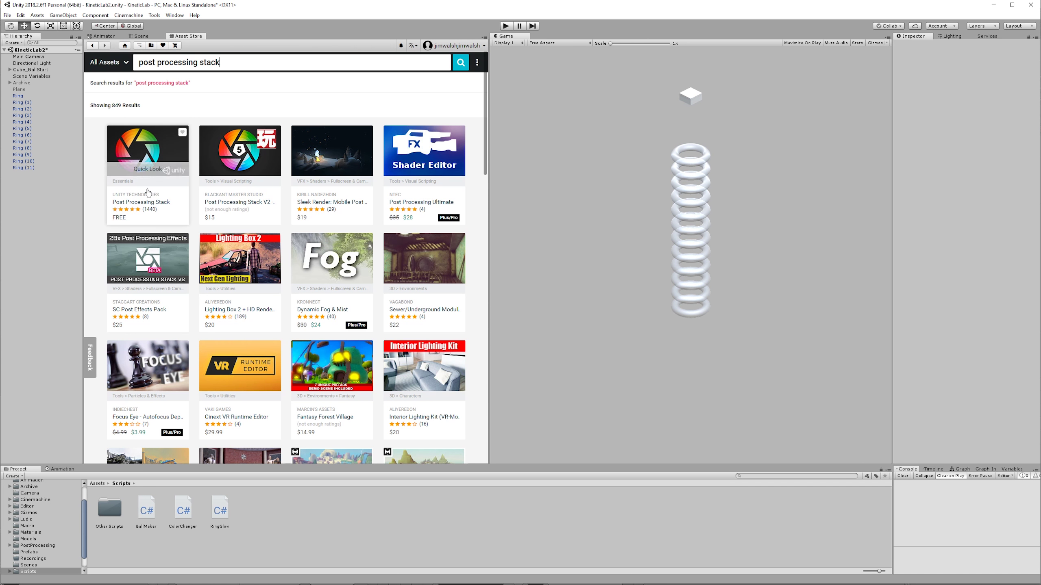
pyautogui.click(152, 205)
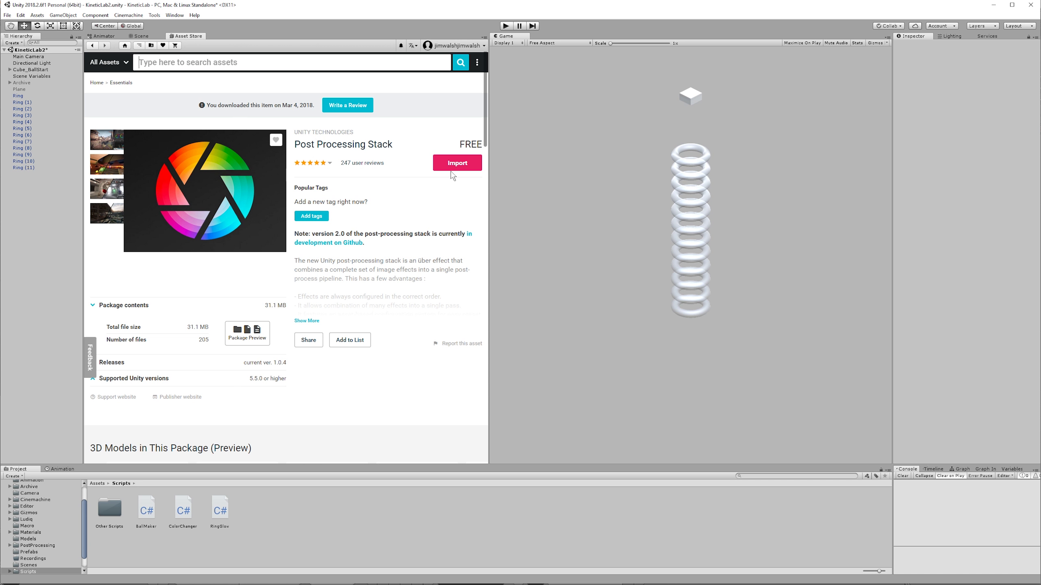
# - Select Main Camera and search Add Component for 'post', then dismiss the search
pyautogui.click(46, 57)
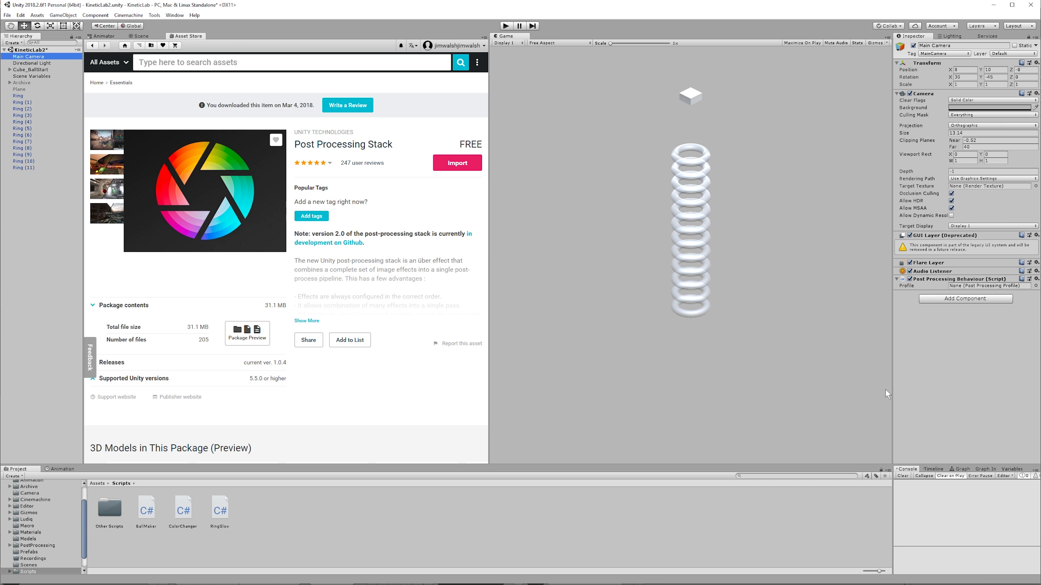
pyautogui.click(965, 299)
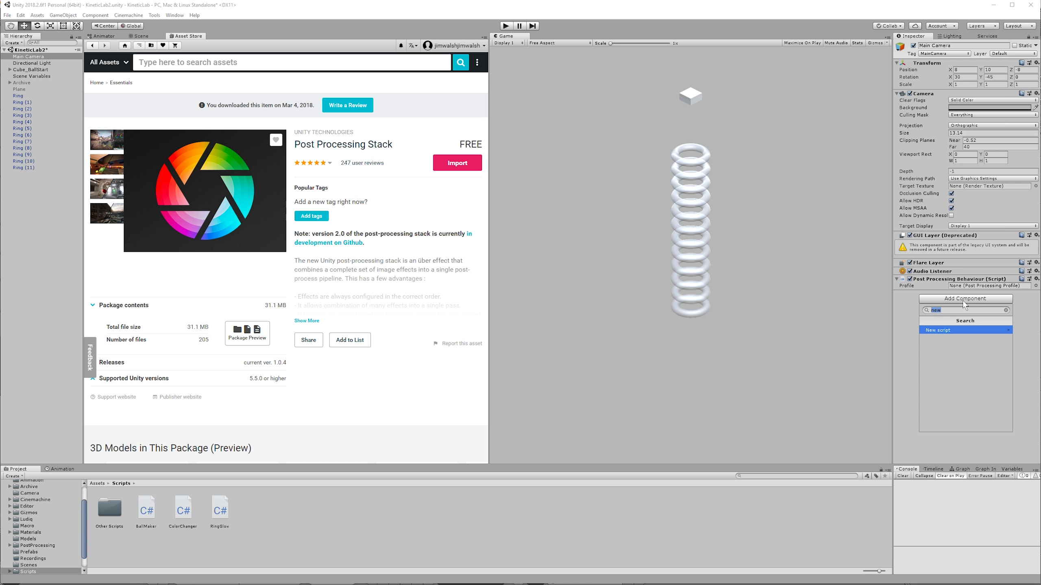
pyautogui.write('post')
pyautogui.press('Escape')
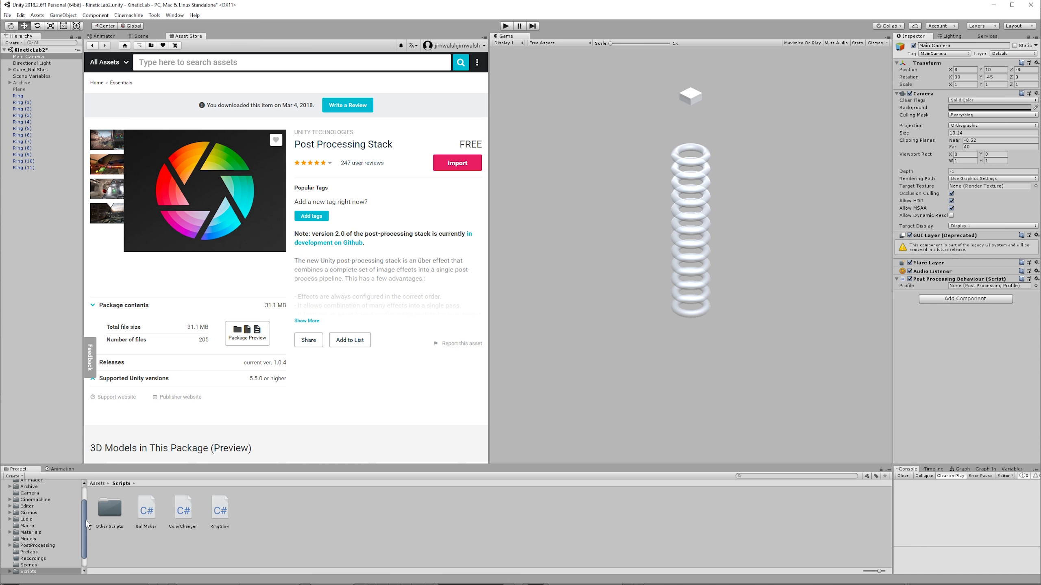
pyautogui.scroll(2, 85, 520)
# - Open the Camera assets folder, browse its Create options, then select CameraFX and Main Camera
pyautogui.click(36, 506)
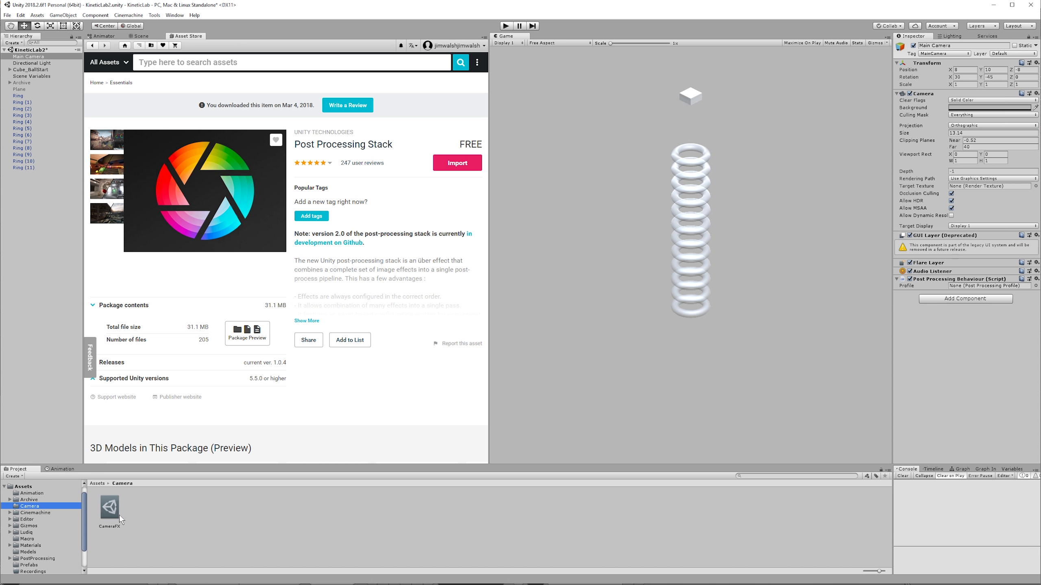
pyautogui.rightClick(150, 509)
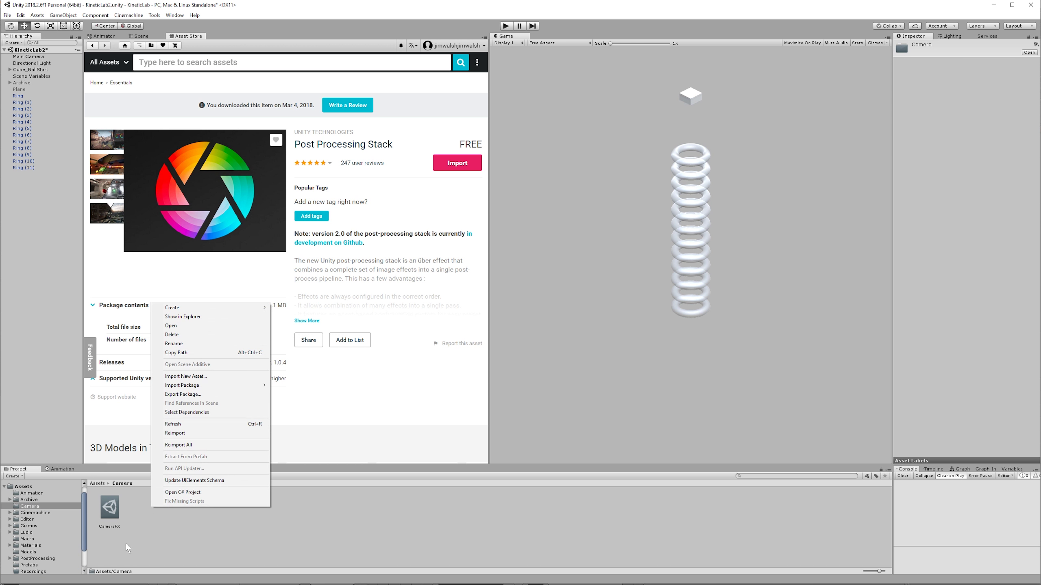
pyautogui.press('Escape')
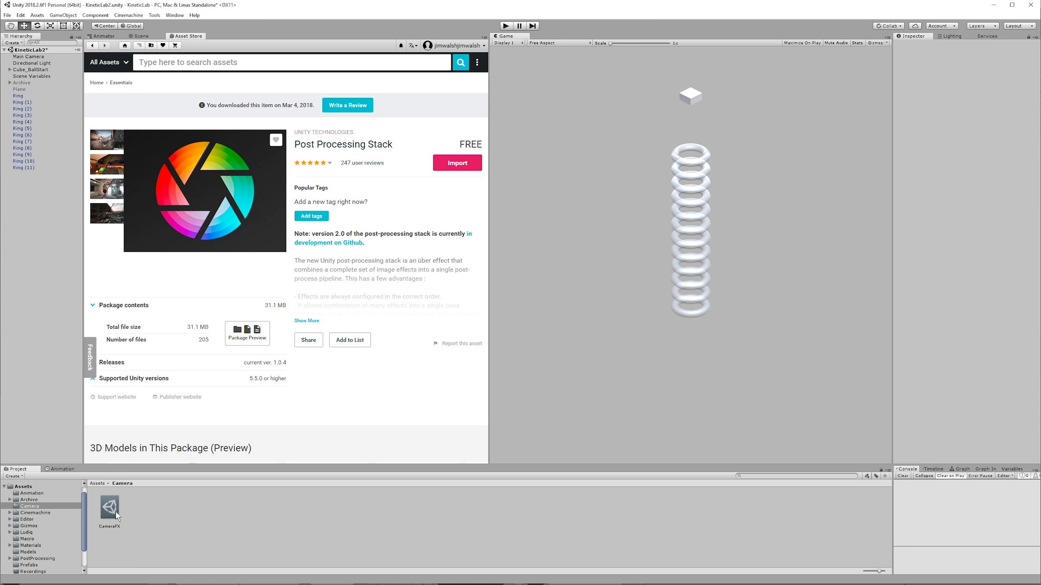
pyautogui.rightClick(155, 515)
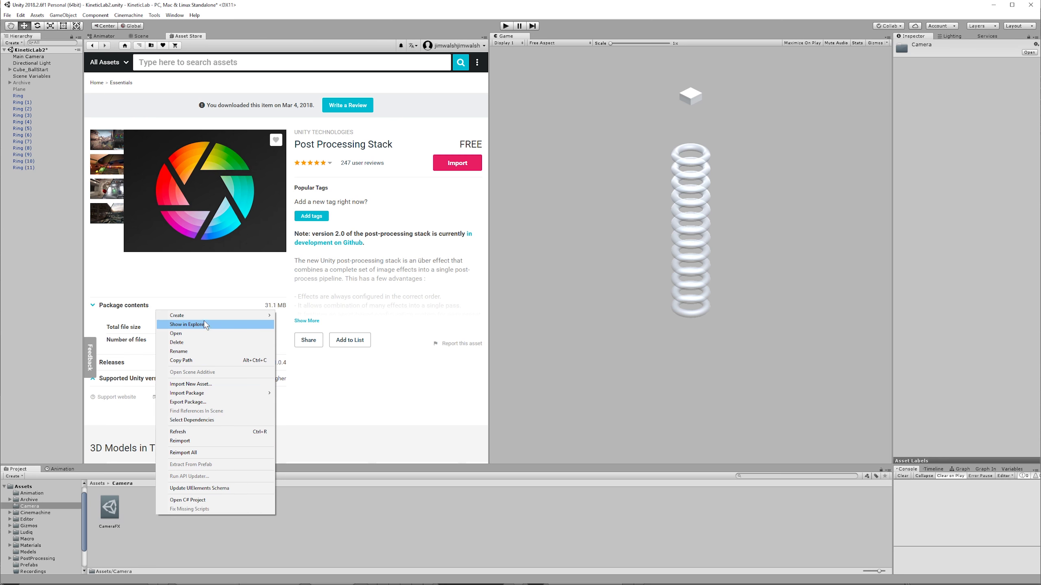
pyautogui.moveTo(211, 315)
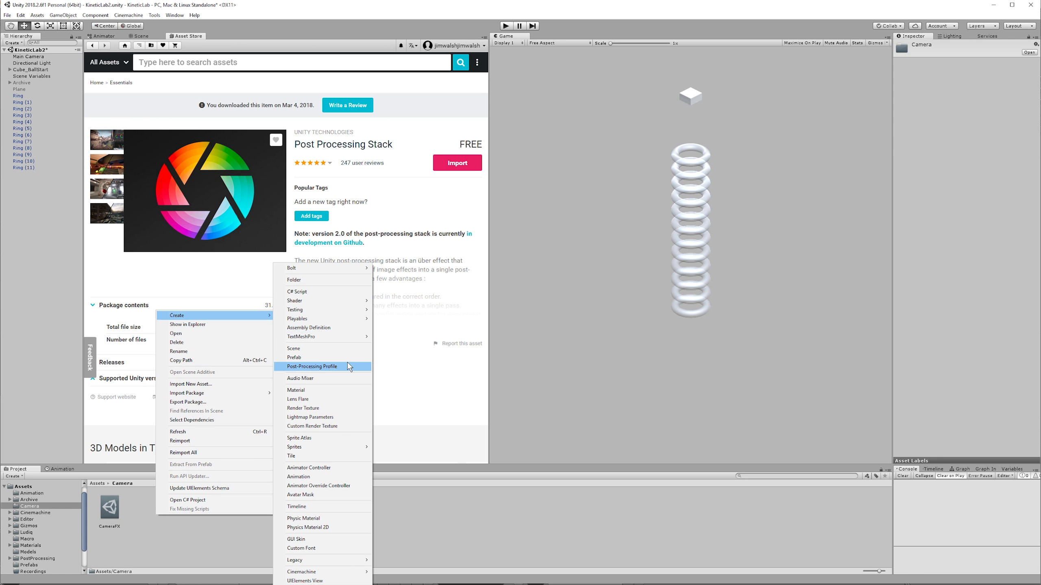
pyautogui.click(145, 549)
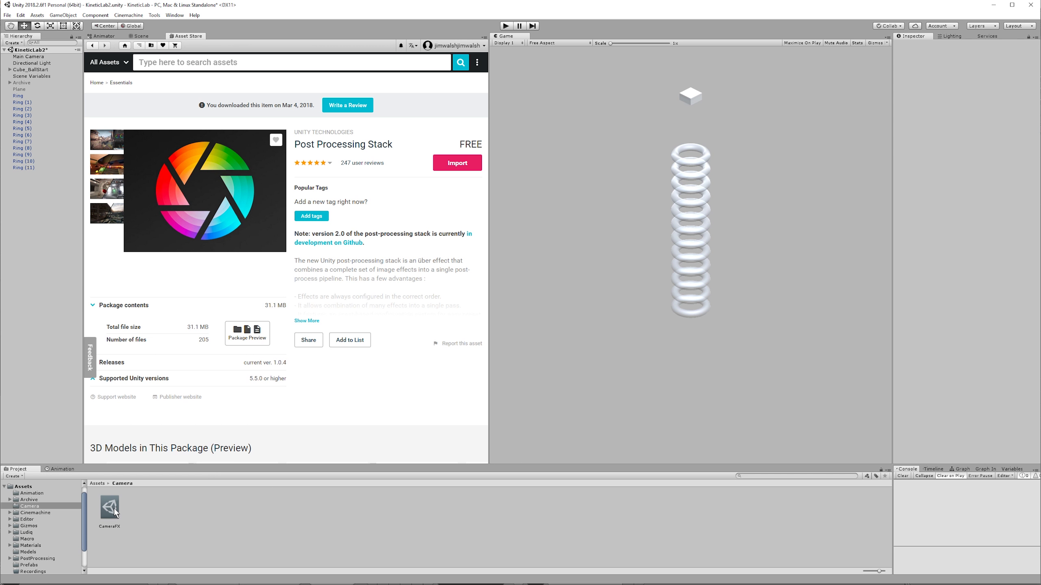
pyautogui.click(112, 509)
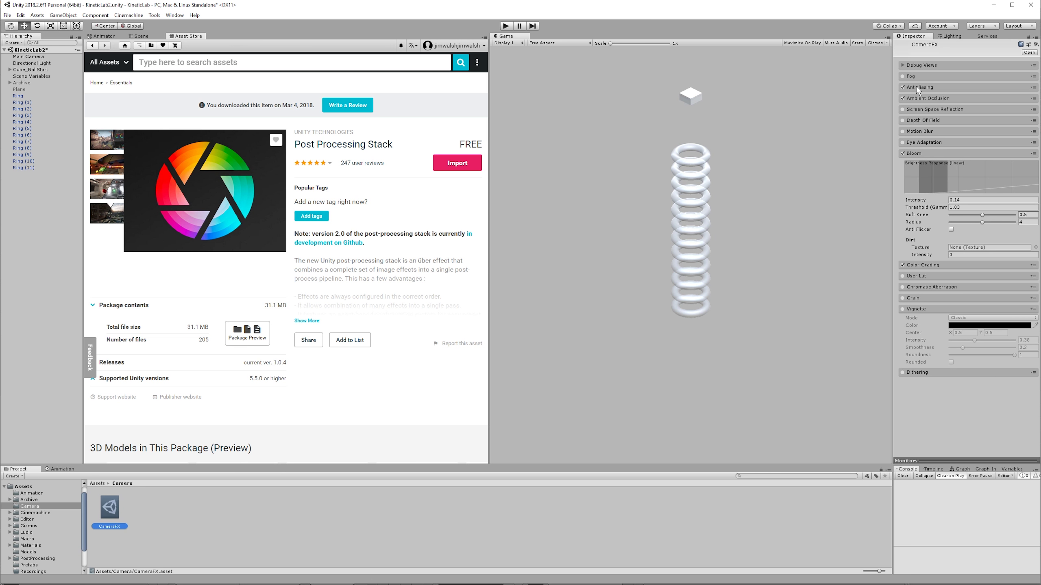
pyautogui.click(27, 57)
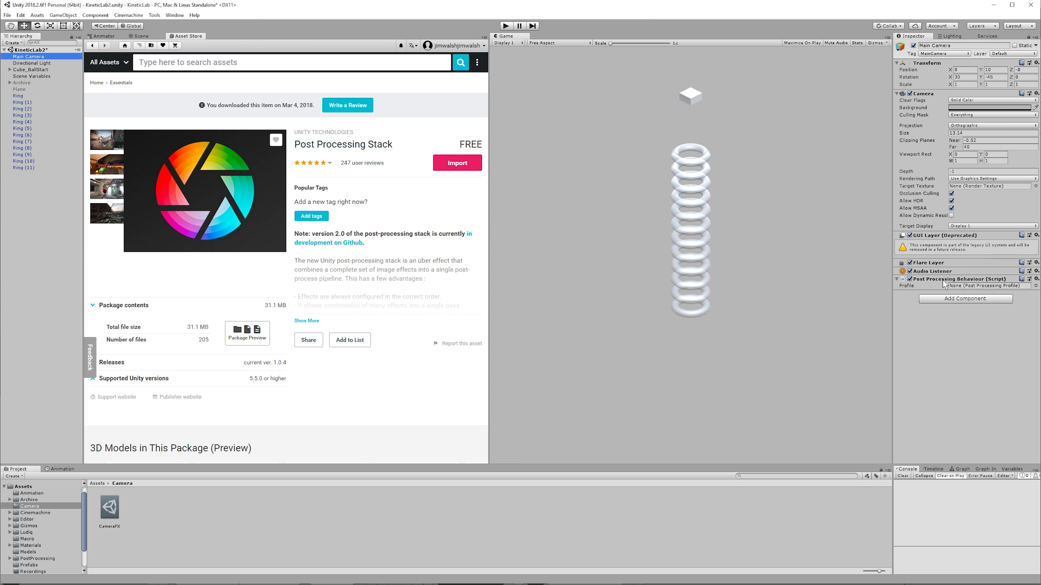
# - Set CameraFX as the Post Processing Behaviour profile, open it, and run the game
pyautogui.click(110, 509)
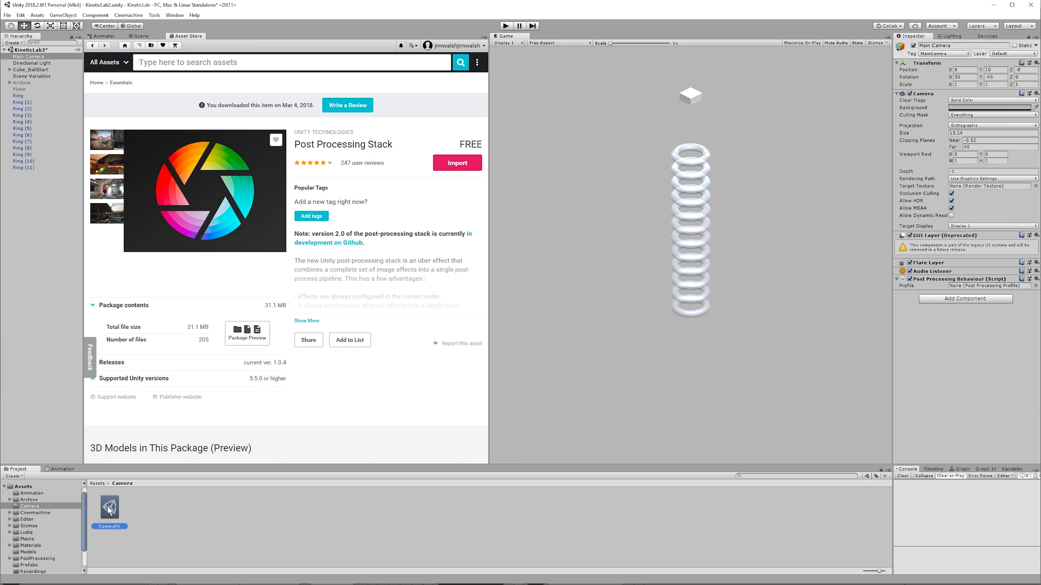
pyautogui.moveTo(450, 502); pyautogui.dragTo(960, 287)
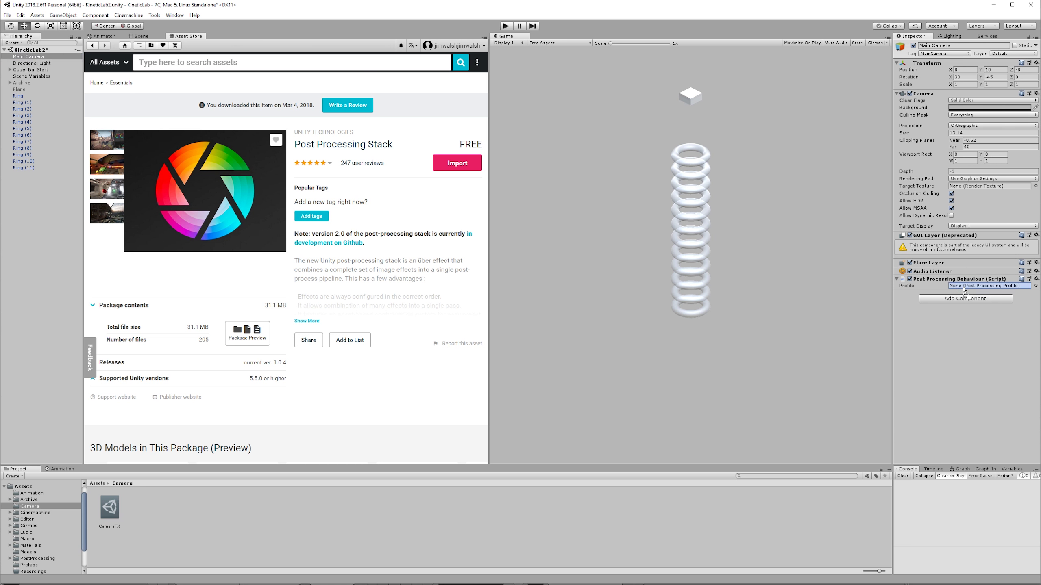
pyautogui.doubleClick(968, 285)
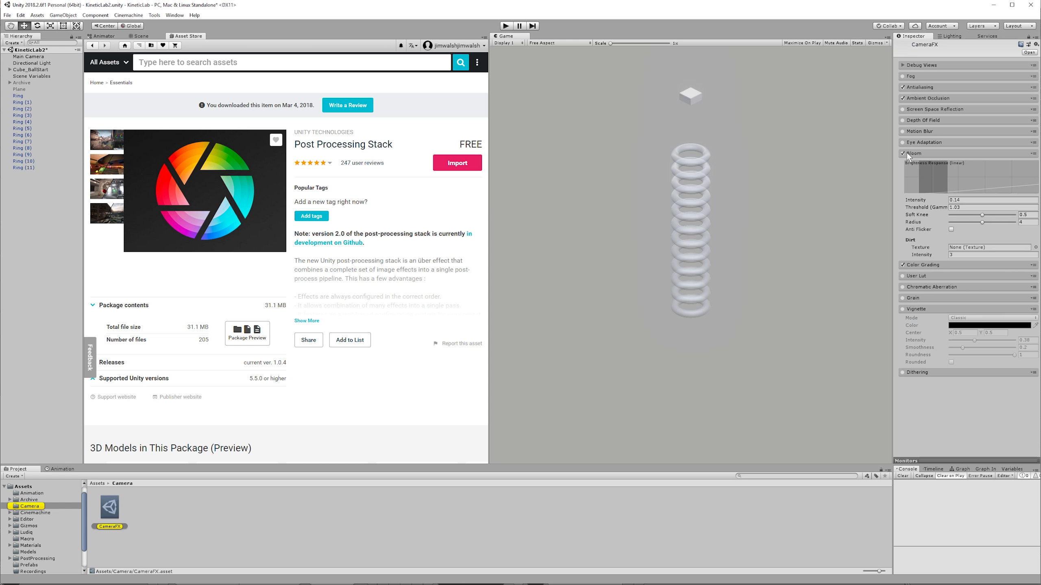
pyautogui.hotkey('ctrl', 'p')
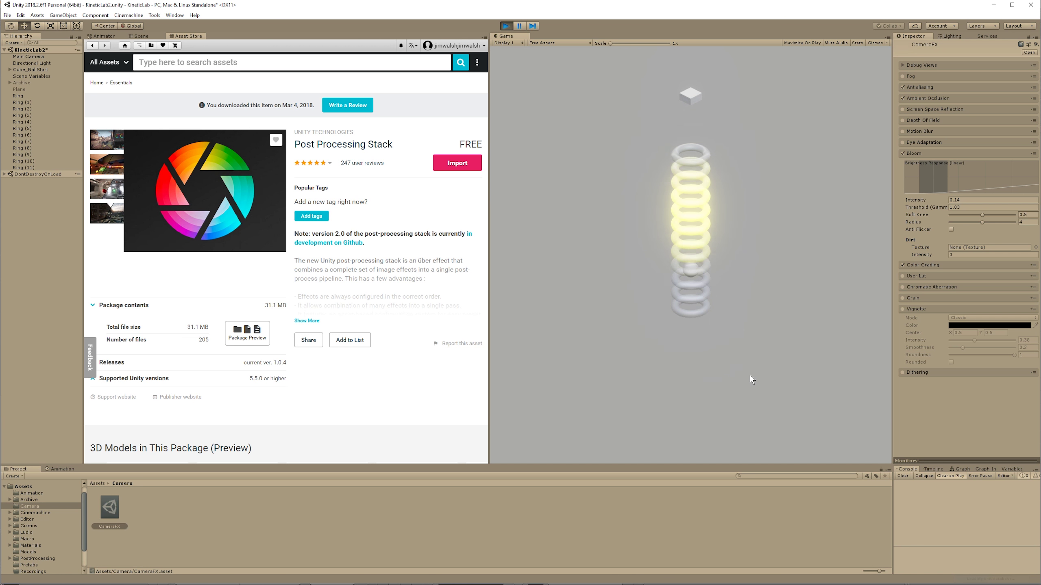
# - Enable Vignette and lower Bloom intensity from 0.14 to 0.08 in CameraFX
pyautogui.click(902, 309)
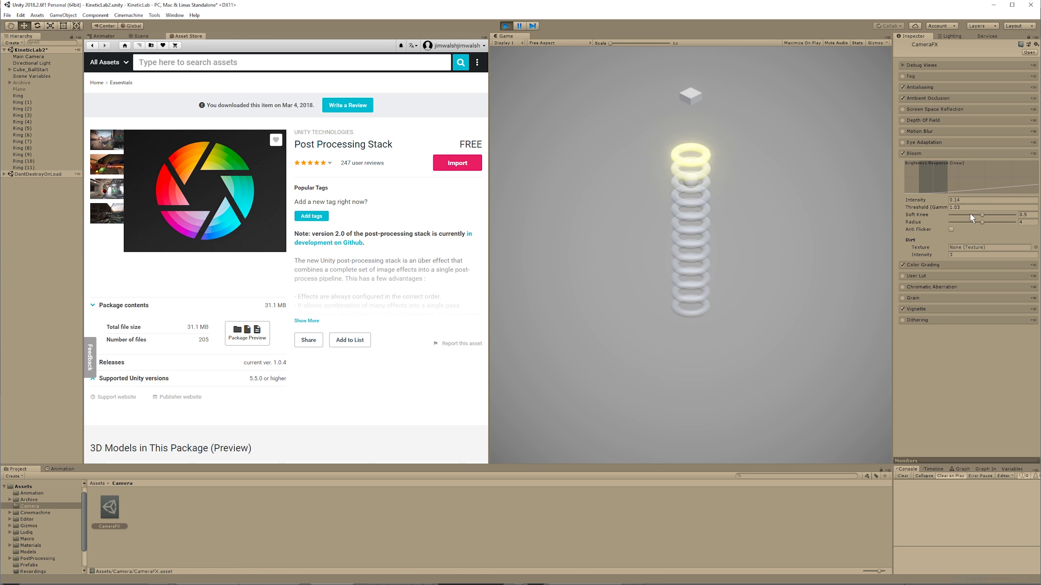
pyautogui.moveTo(940, 200); pyautogui.dragTo(940, 200)
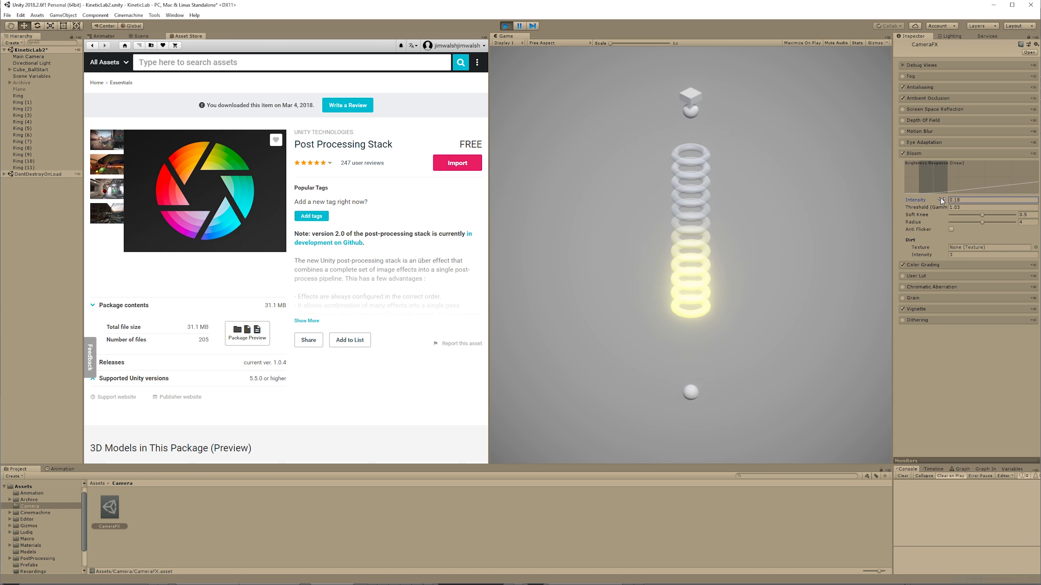